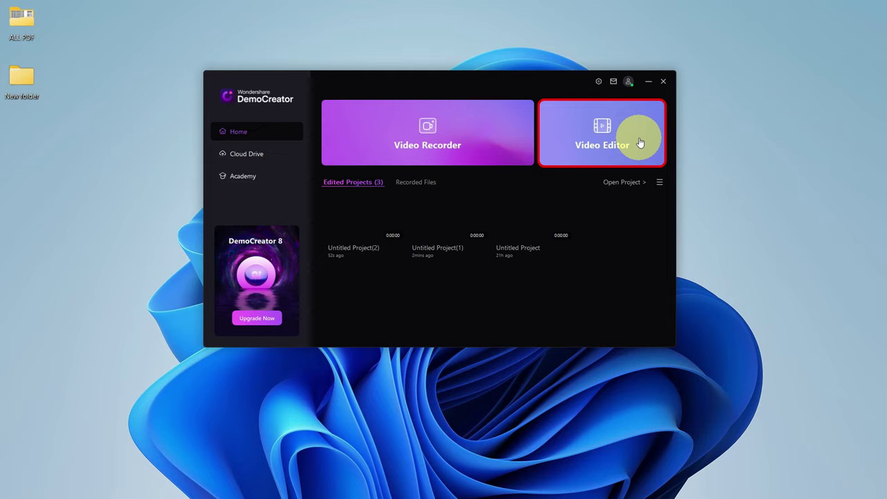
- Open the video recorder and choose to record the screen
left_click(447, 142)
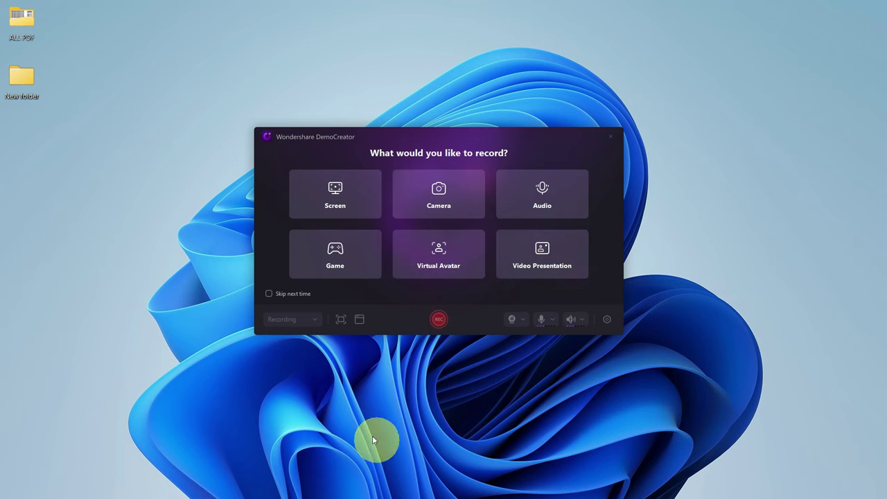
left_click(348, 210)
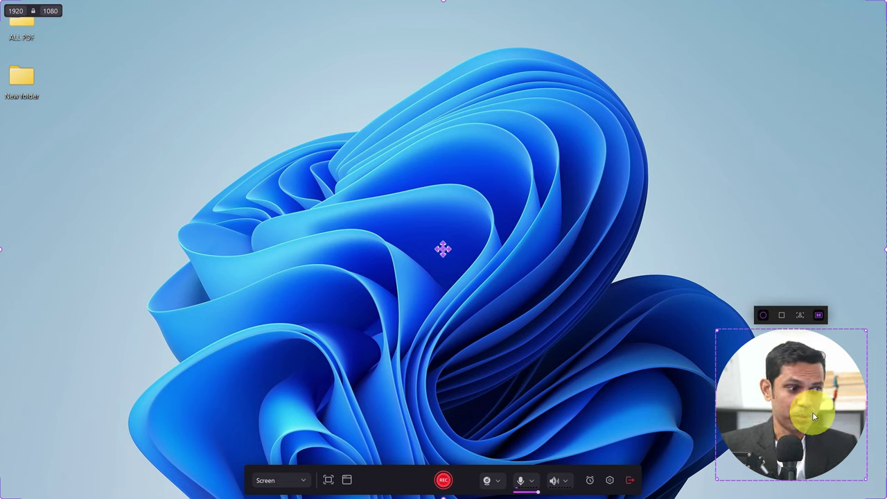
- Move the webcam overlay toward the upper part of the recording area and enlarge it to roughly twice its width
left_click_drag(812, 412, 635, 187)
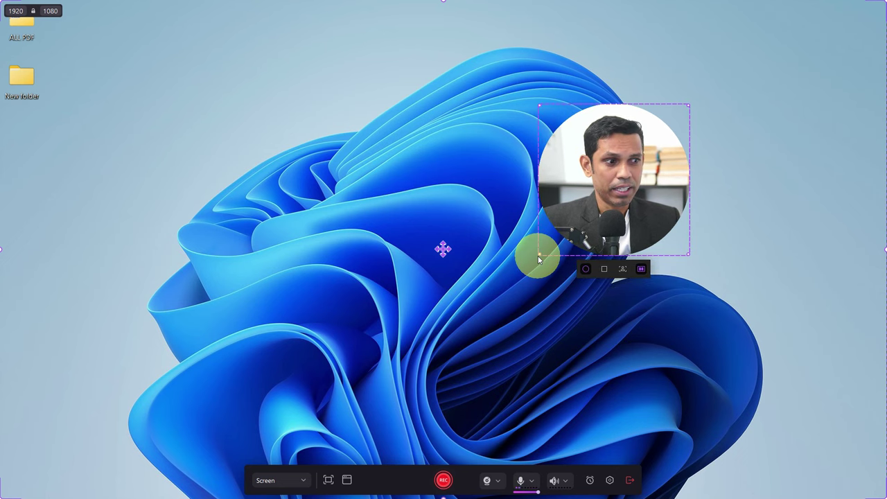
left_click_drag(538, 255, 352, 326)
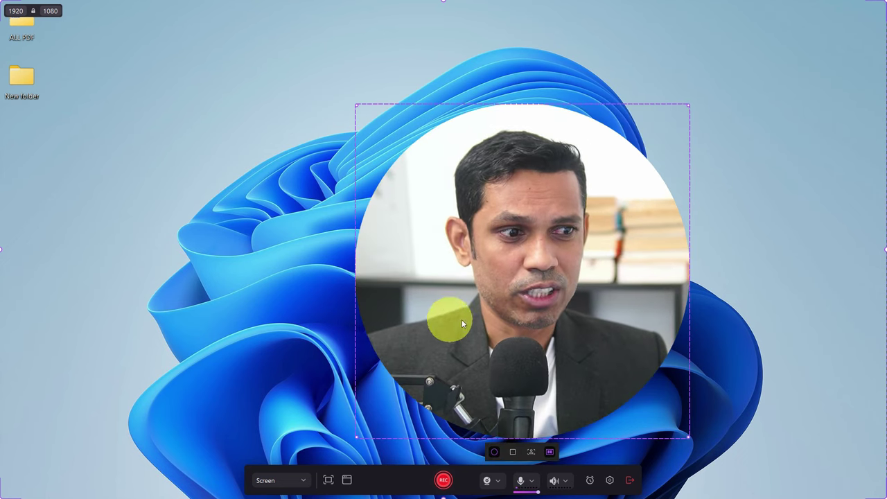
left_click_drag(448, 312, 603, 282)
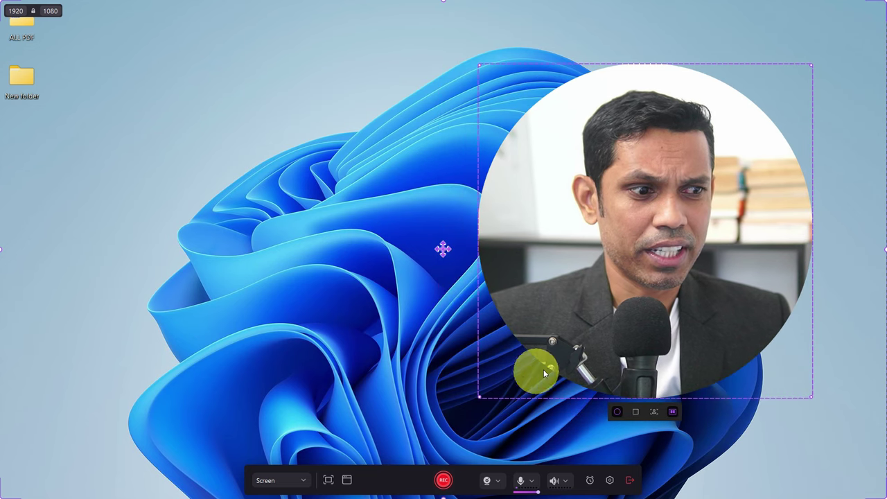
- Switch the webcam overlay to a rectangular frame and shrink it so it fits inside the recording area
left_click(634, 413)
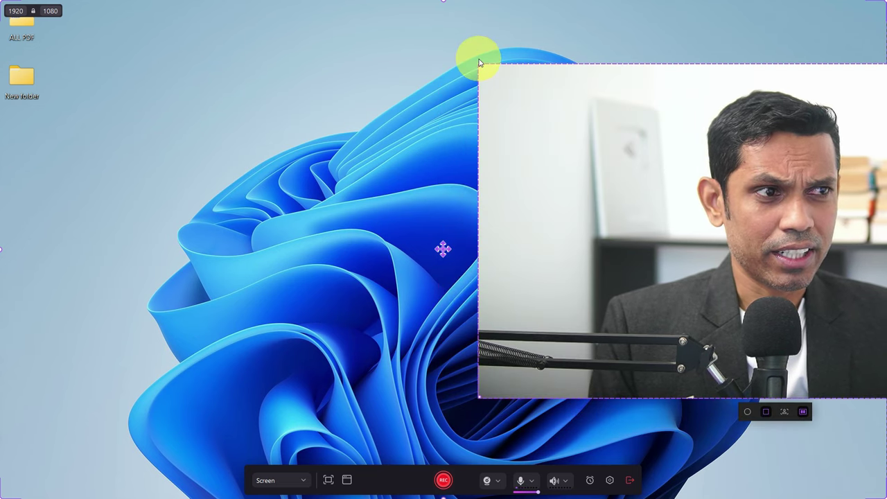
left_click_drag(479, 63, 601, 363)
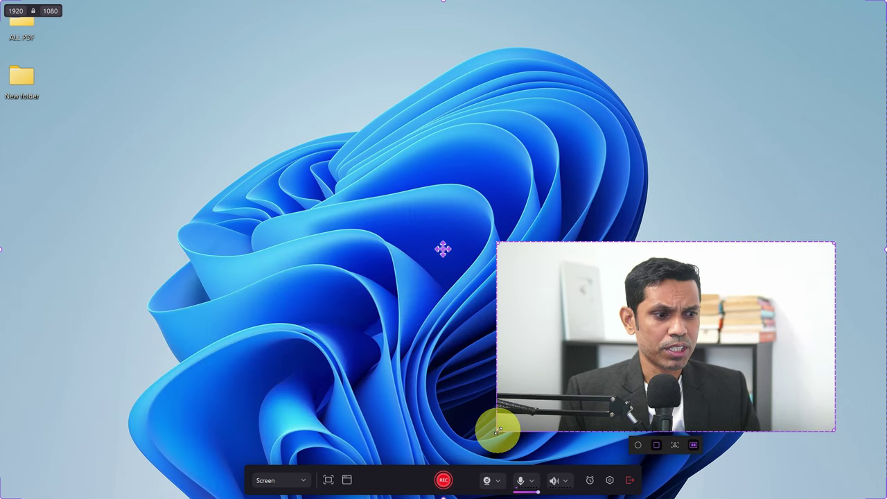
left_click_drag(498, 431, 559, 394)
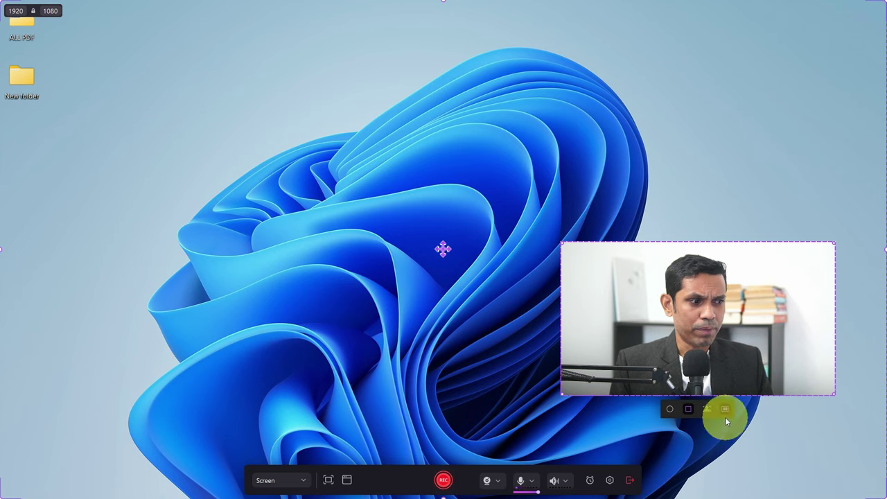
- Remove the webcam background with AI Portrait and shift the overlay slightly upward
left_click(704, 408)
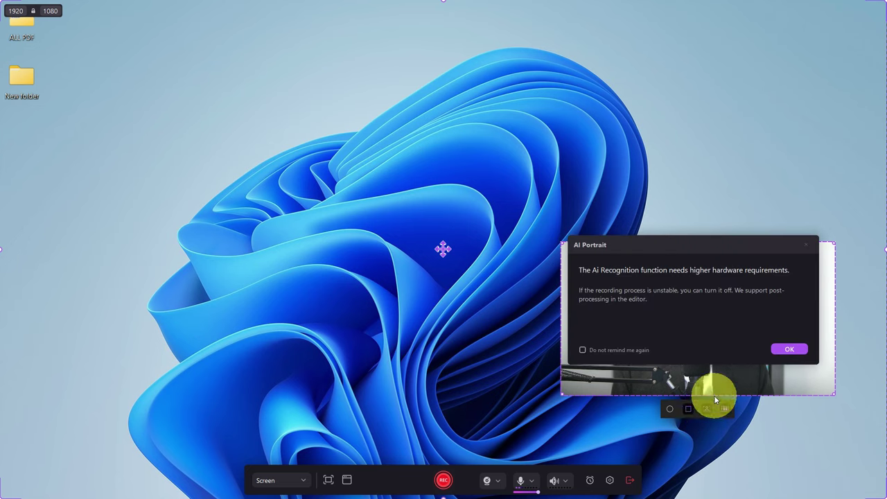
left_click(782, 352)
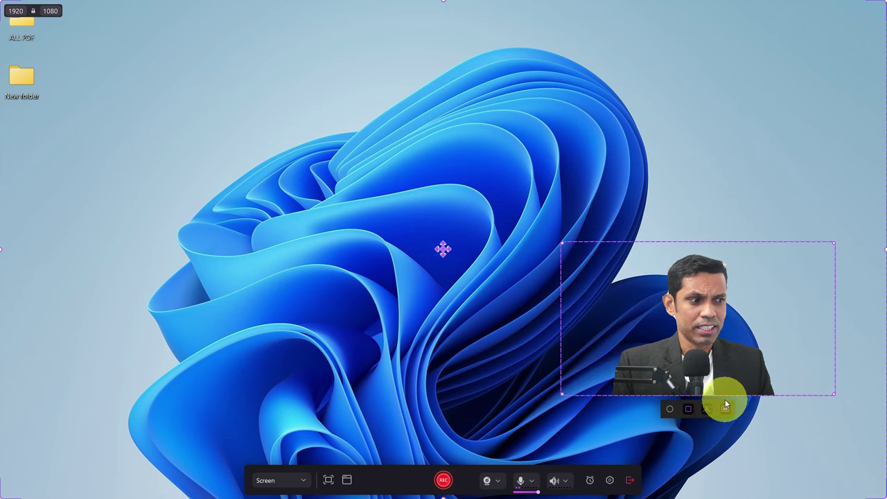
left_click_drag(691, 377, 703, 343)
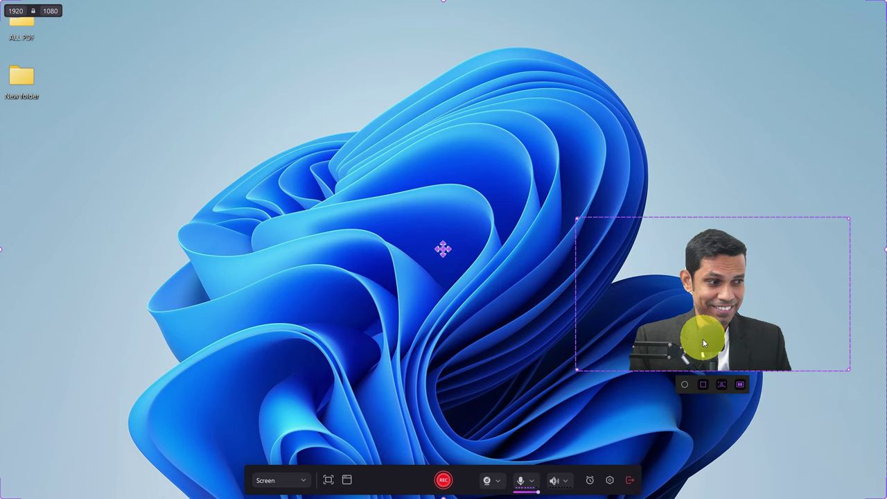
- Toggle the webcam's mirror effect several times to compare both orientations, leaving mirroring off
left_click(740, 384)
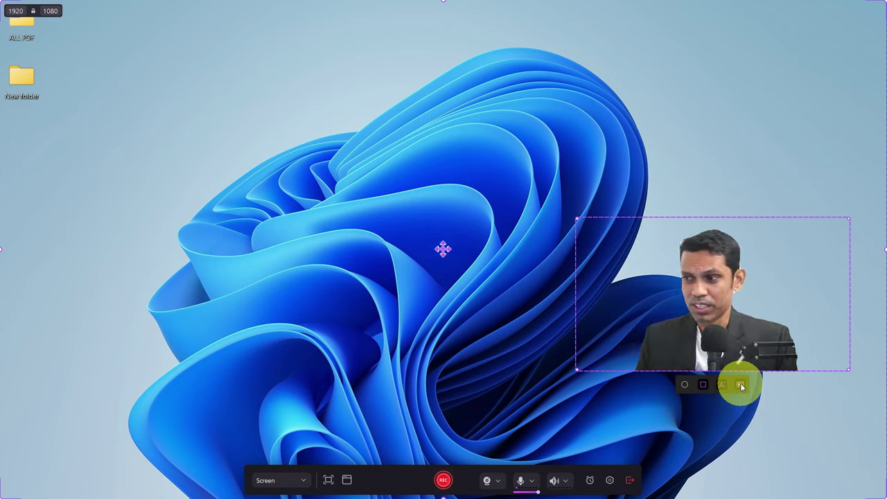
left_click(740, 385)
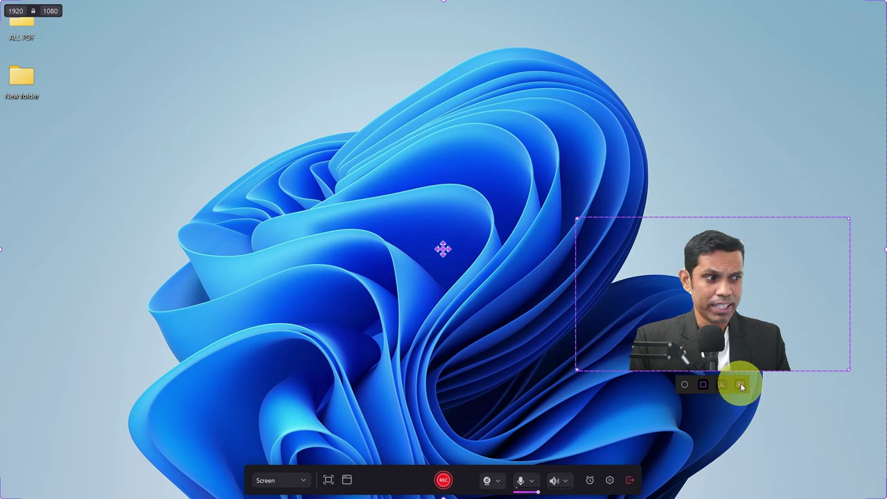
left_click(740, 384)
left_click(740, 385)
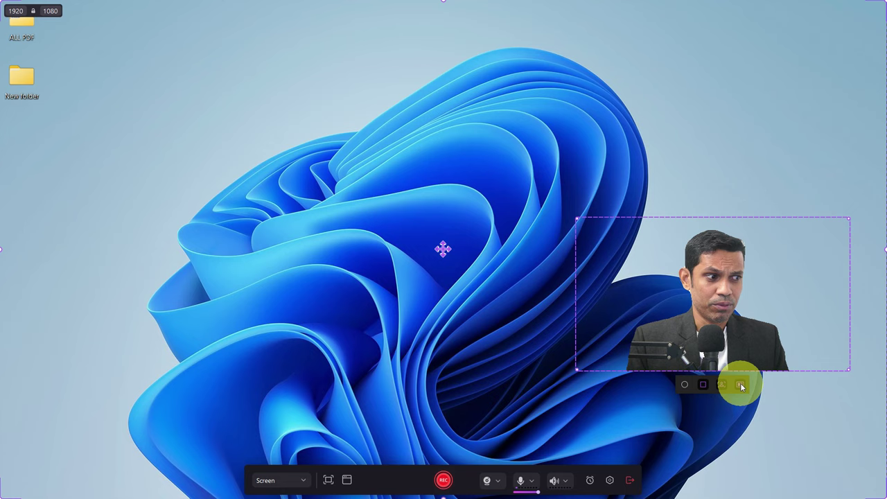
left_click(739, 383)
- Set the webcam overlay to a circular frame and turn off AI Portrait background removal
left_click(684, 385)
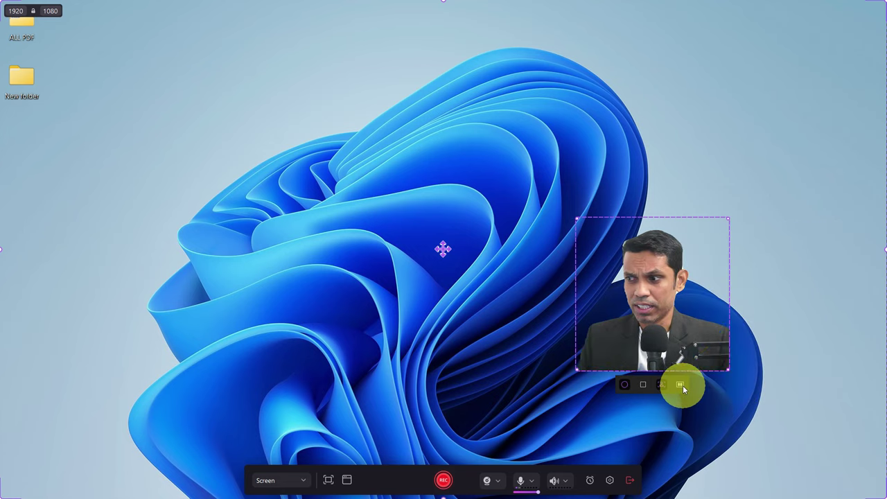
left_click(664, 381)
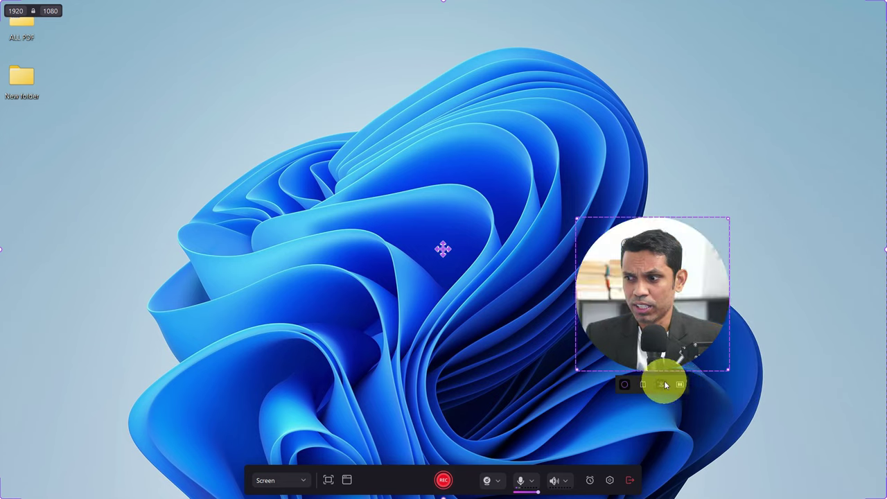
- Place the circular webcam overlay in the lower-right corner of the recording area
left_click_drag(649, 305, 844, 430)
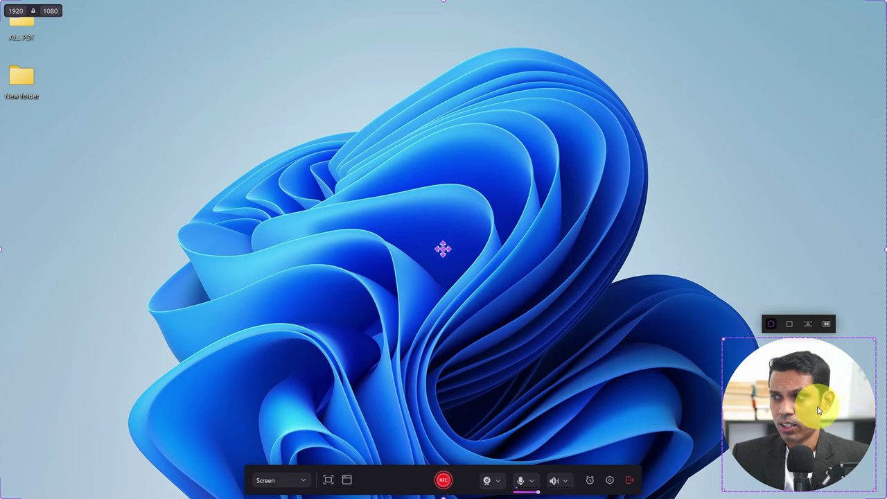
mouse_move(818, 410)
left_mouse_down()
mouse_move(793, 166)
mouse_move(798, 111)
mouse_move(812, 90)
mouse_move(833, 374)
mouse_move(817, 409)
left_mouse_up()
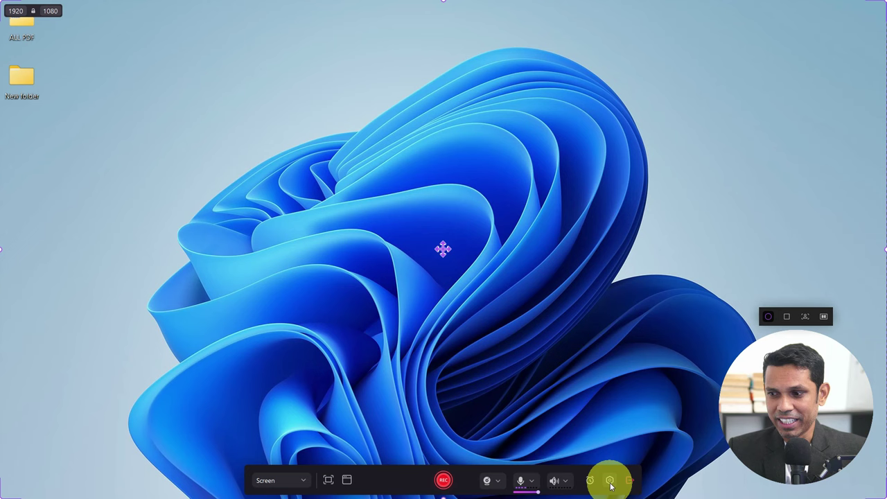
- In the advanced settings, try single-track recording and exporting, and switch back to multitrack recording and editing
left_click(610, 481)
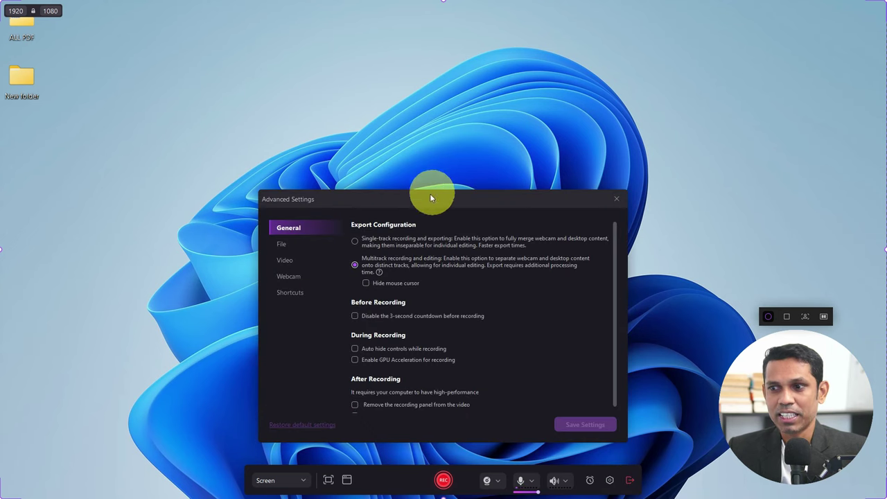
left_click(371, 239)
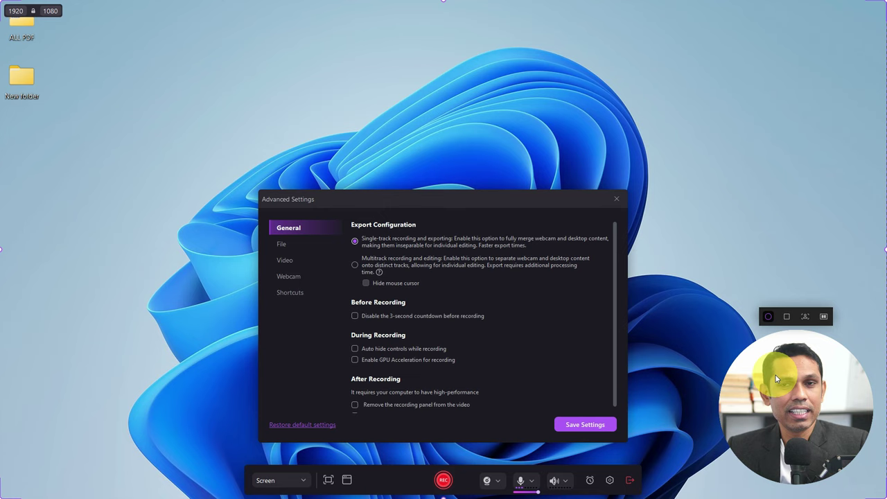
left_click(374, 264)
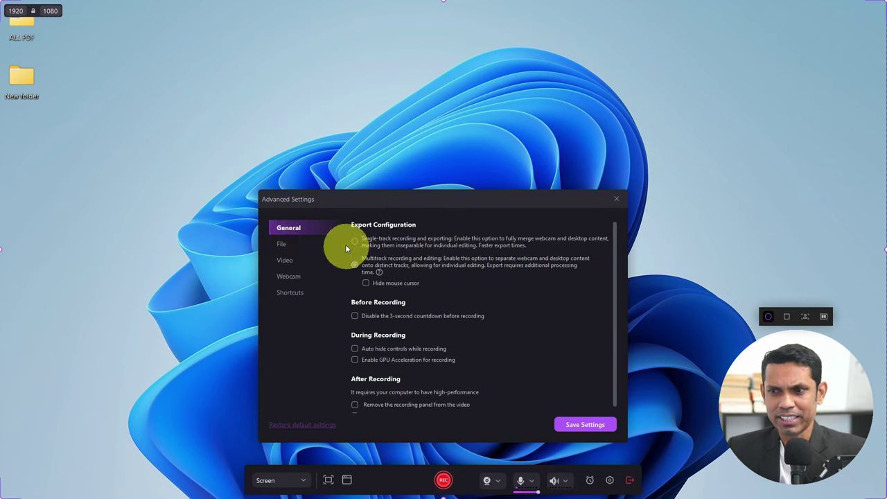
- Review the file, video, webcam and shortcut settings of the recorder, and close the settings without saving
left_click(303, 242)
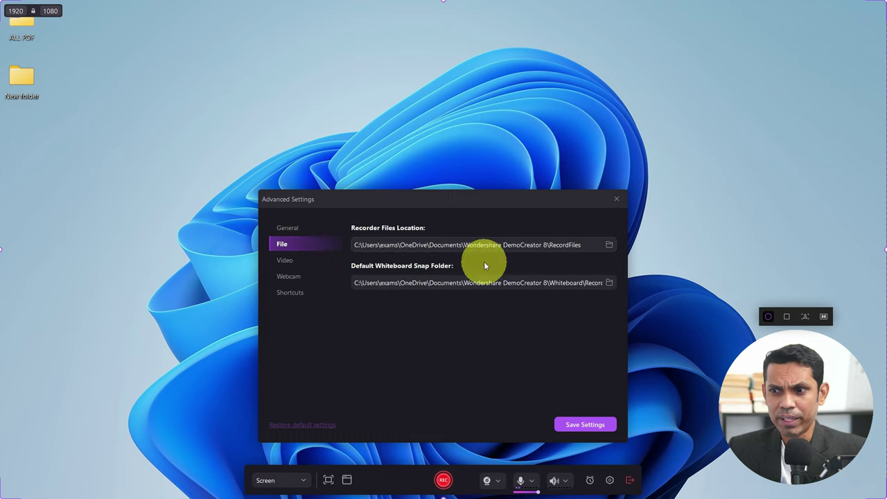
left_click(312, 262)
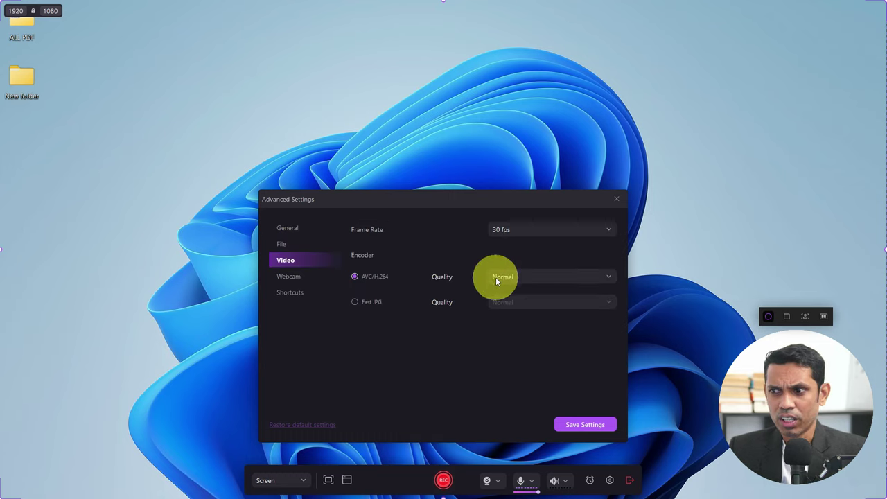
left_click(299, 279)
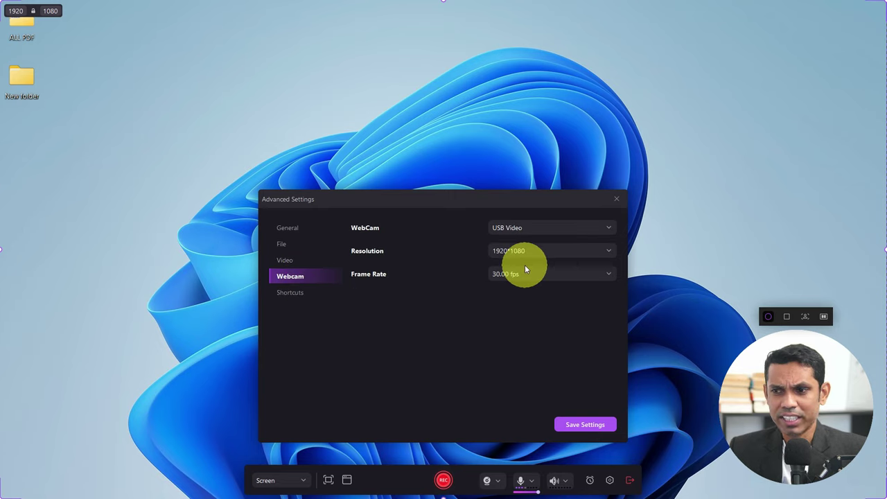
left_click(292, 294)
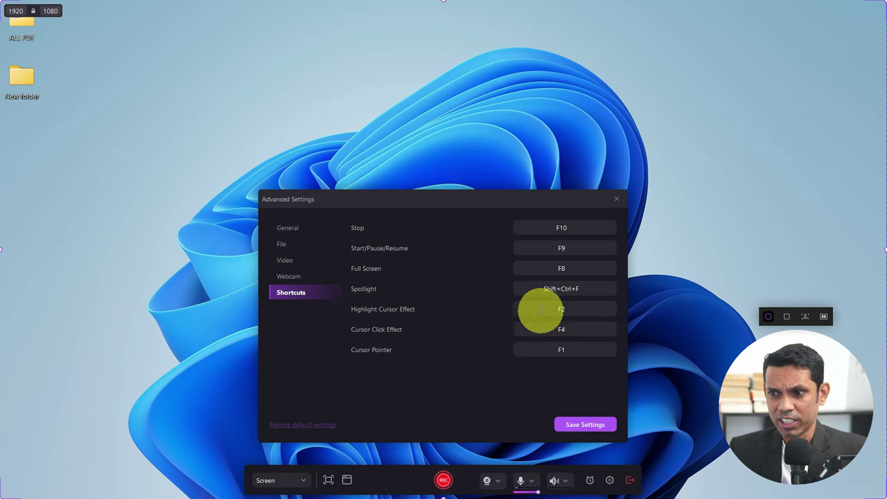
left_click(618, 200)
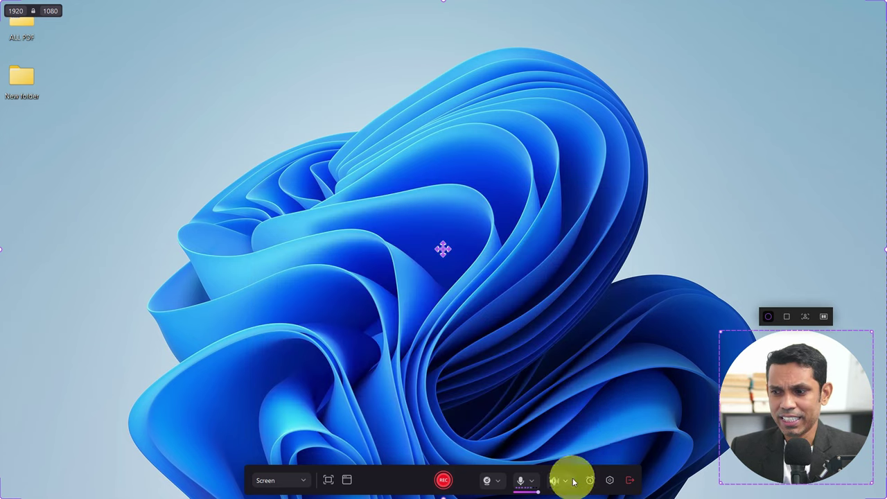
- Check which microphone, system audio and camera sources are available and selected for the recording
left_click(533, 483)
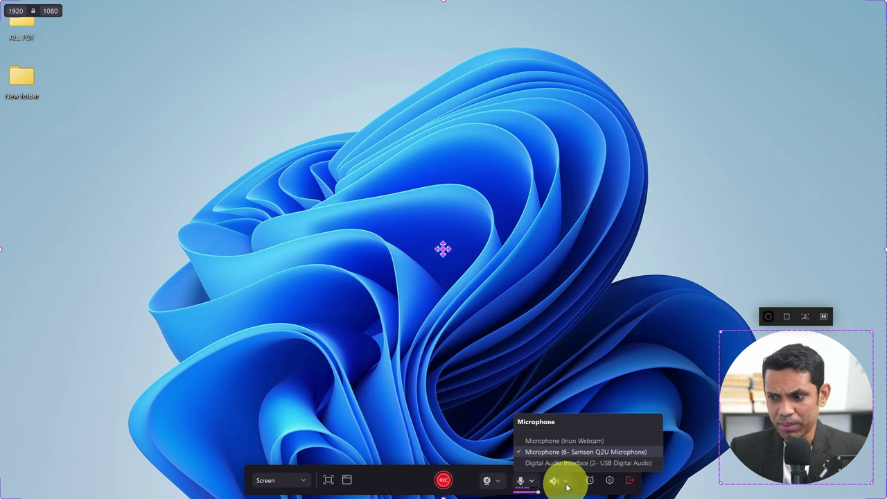
left_click(566, 485)
left_click(566, 485)
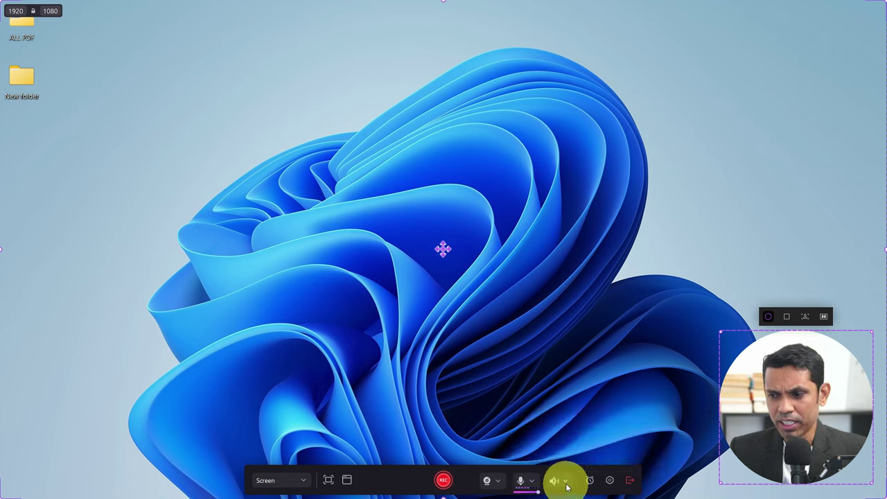
left_click(566, 485)
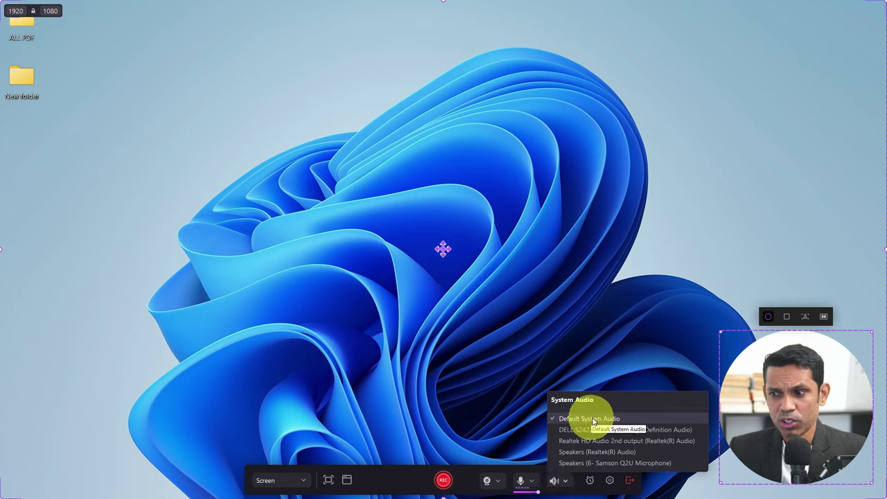
left_click(574, 488)
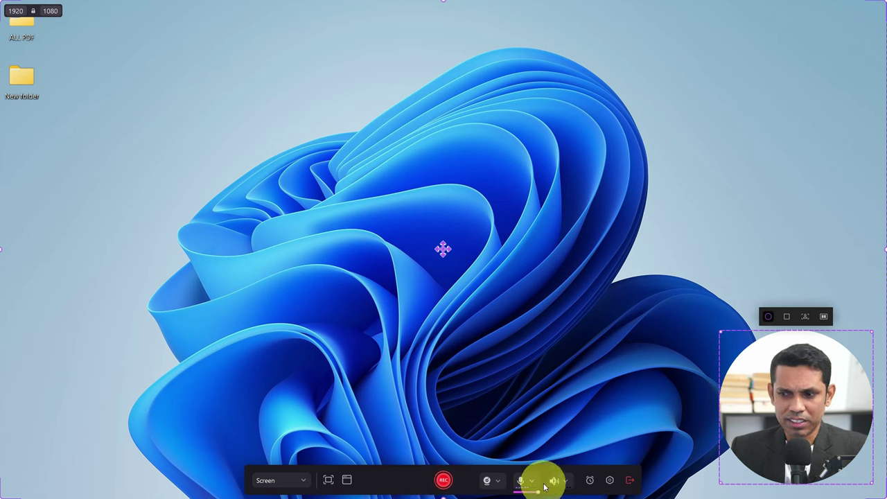
left_click(497, 481)
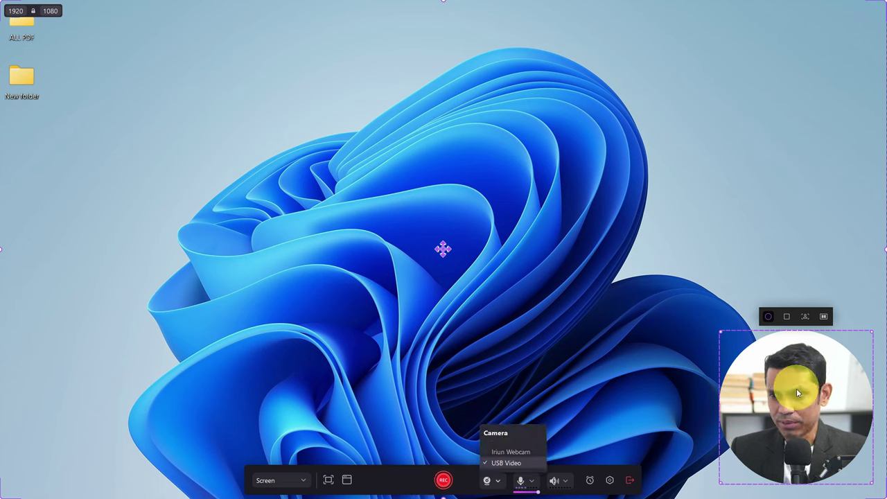
left_click(375, 484)
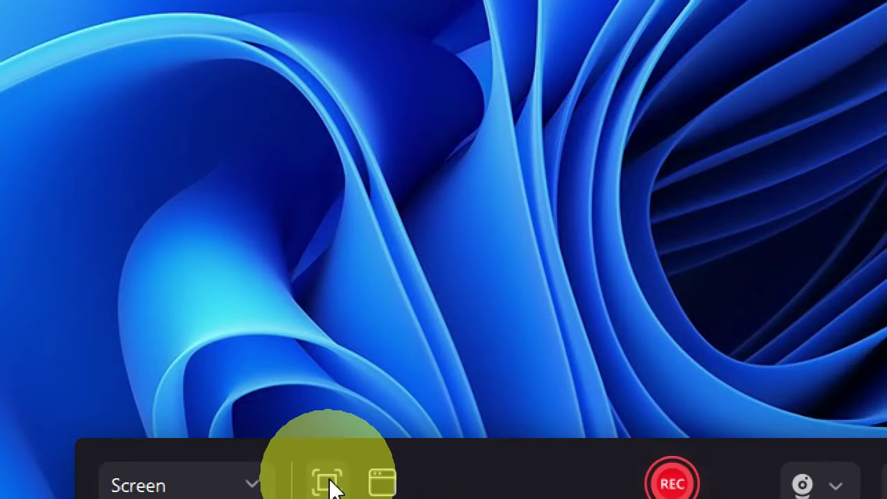
- Check the full-screen capture option and the list of recording modes, keeping Screen as the mode
left_click(327, 483)
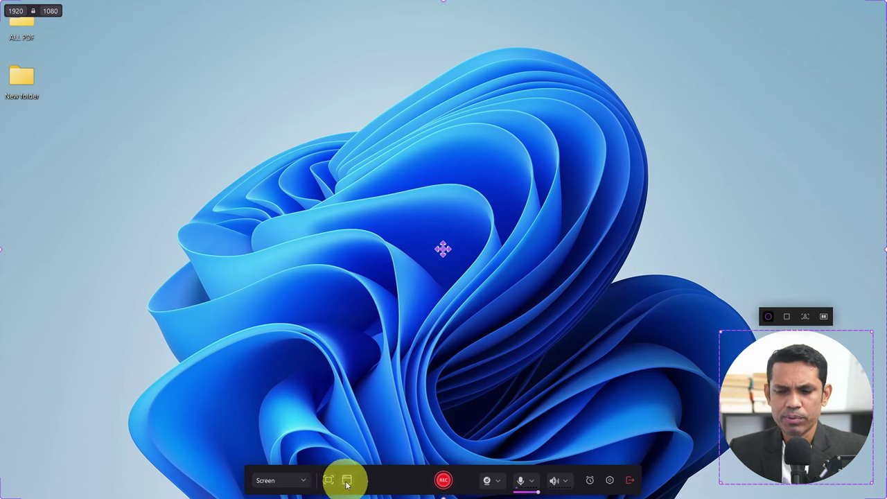
left_click(305, 483)
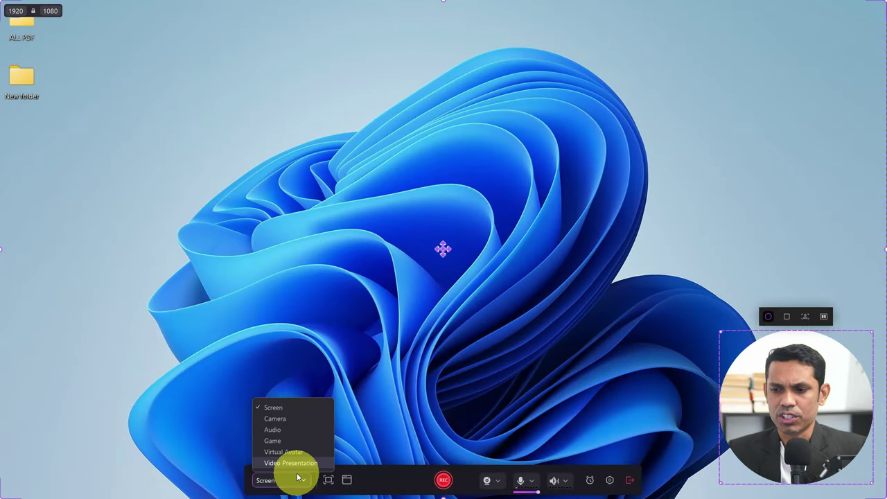
left_click(409, 479)
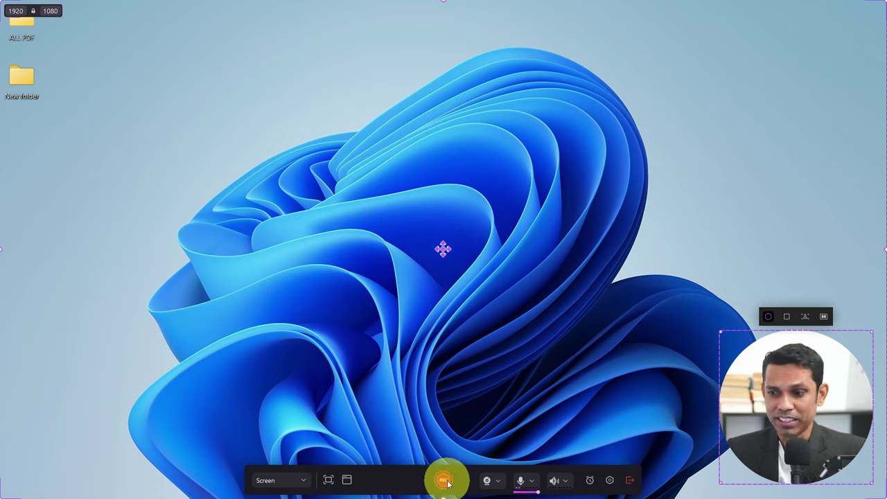
- Start the screen recording, and open skillcourse.in in a new Chrome tab to browse its home page
left_click(445, 480)
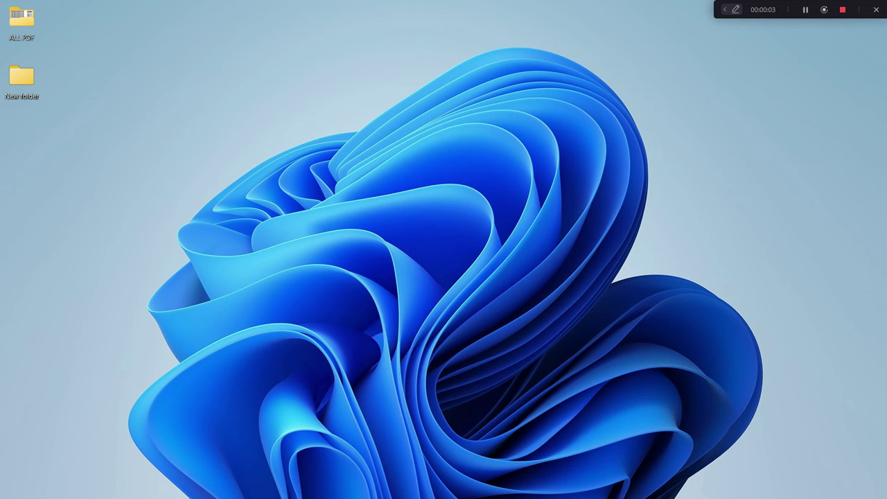
key("alt+Tab")
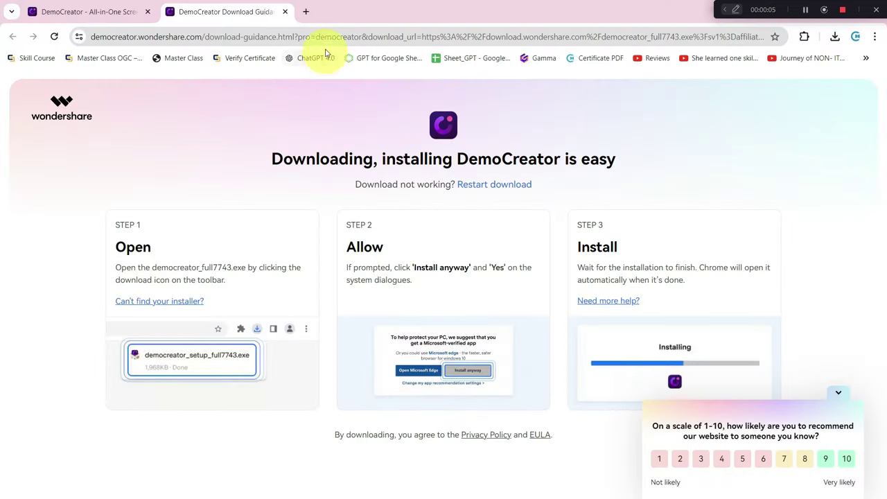
left_click(308, 11)
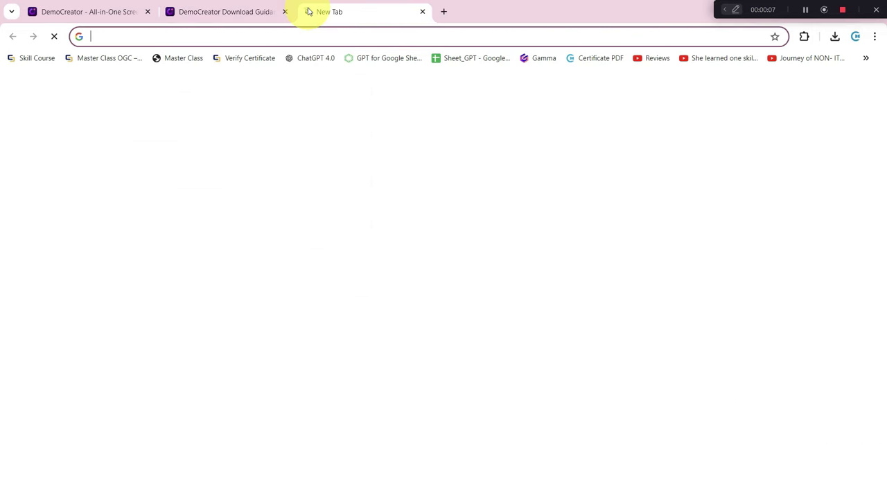
type("sk")
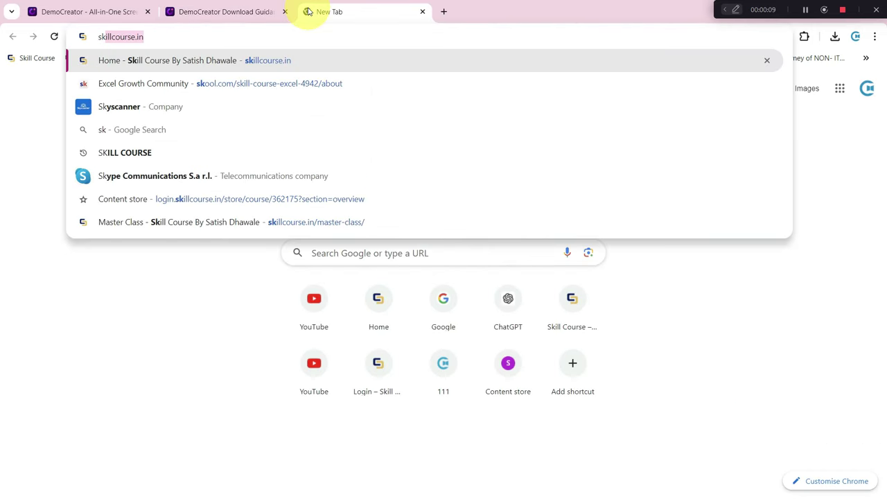
key("Return")
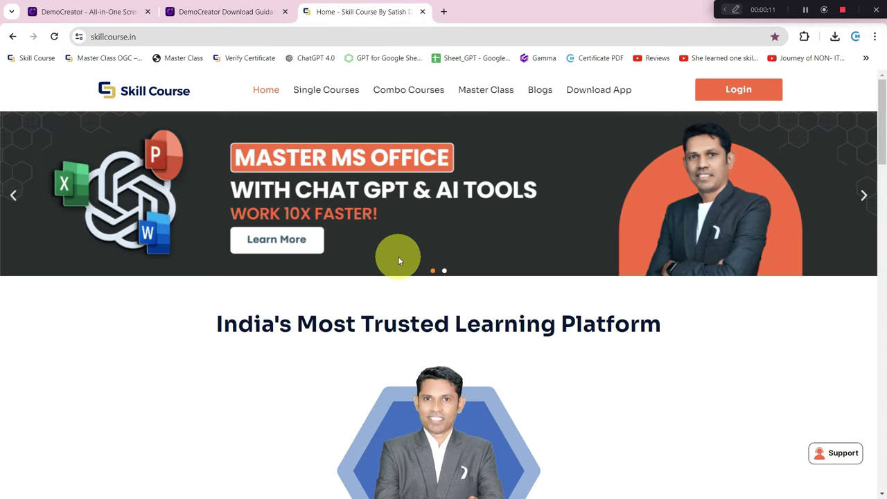
scroll(395, 263, "down", 15)
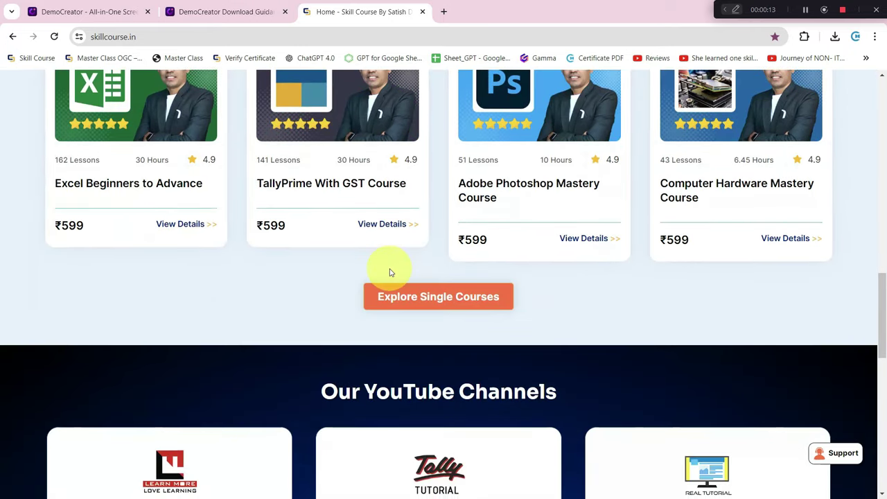
scroll(389, 273, "up", 15)
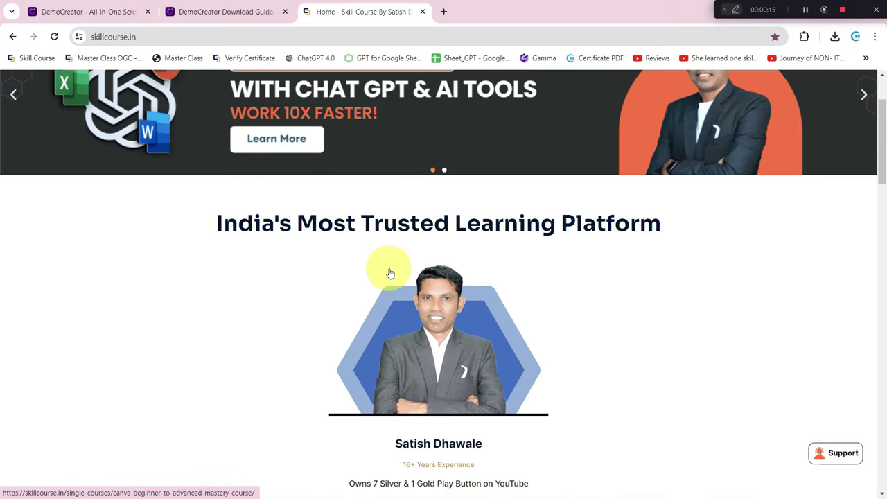
scroll(389, 272, "down", 8)
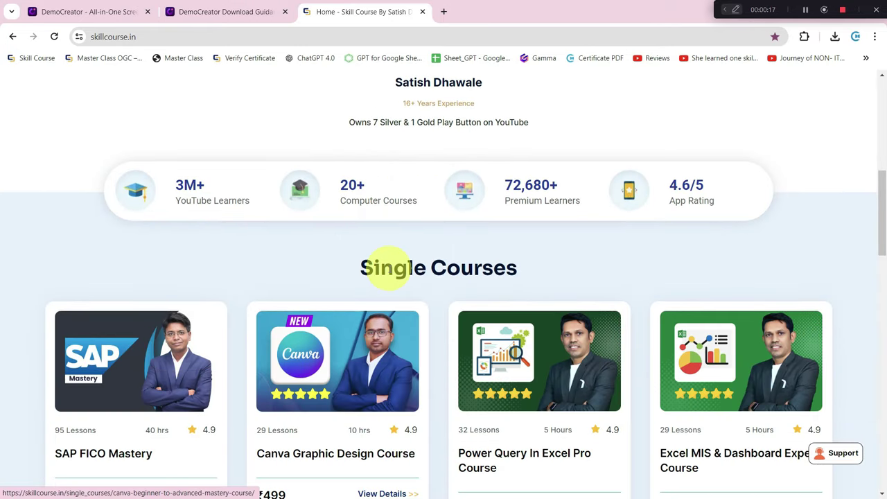
- Go to YouTube, search for the instructor's name and open the Learn More channel page
left_click(324, 36)
type("you")
key("Return")
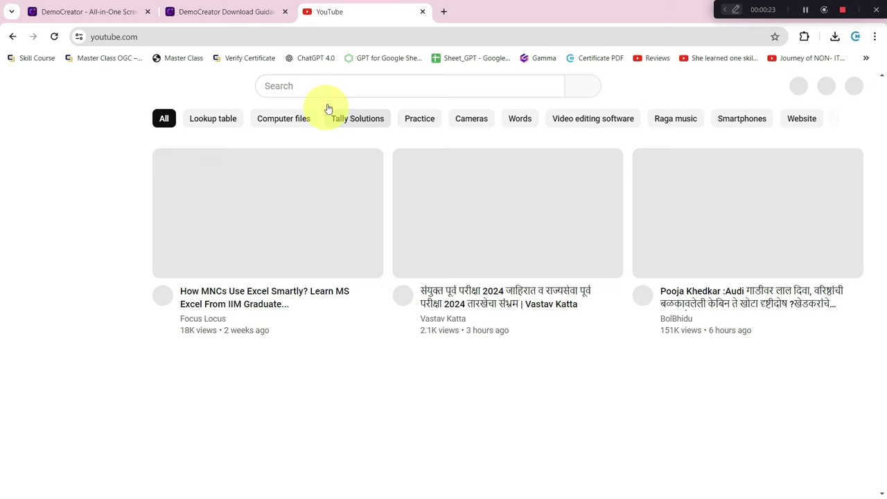
left_click(331, 81)
type("satish dhawale")
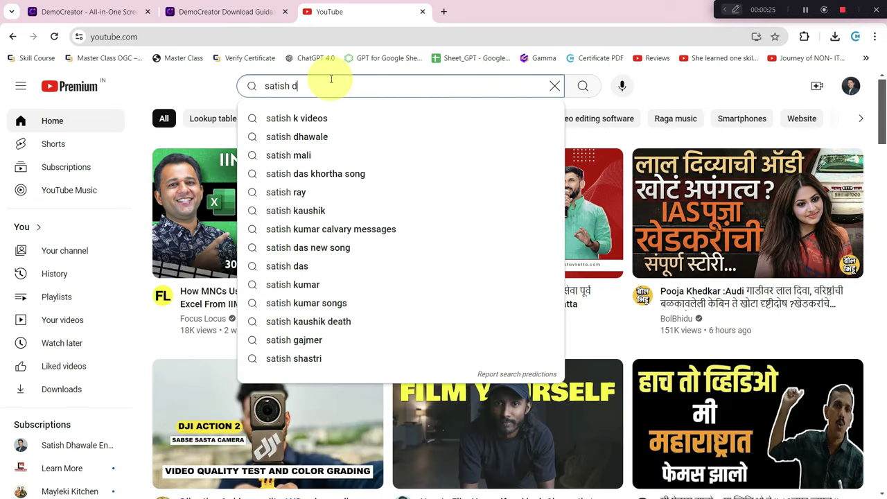
key("Return")
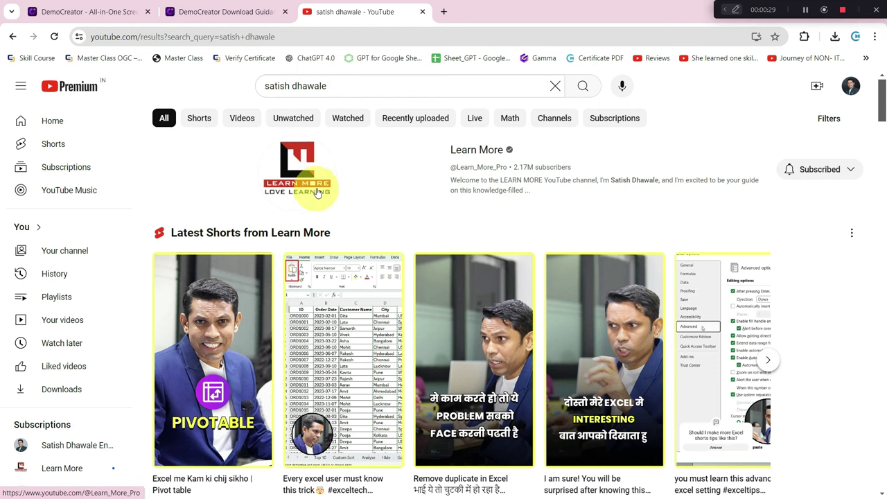
left_click(317, 189)
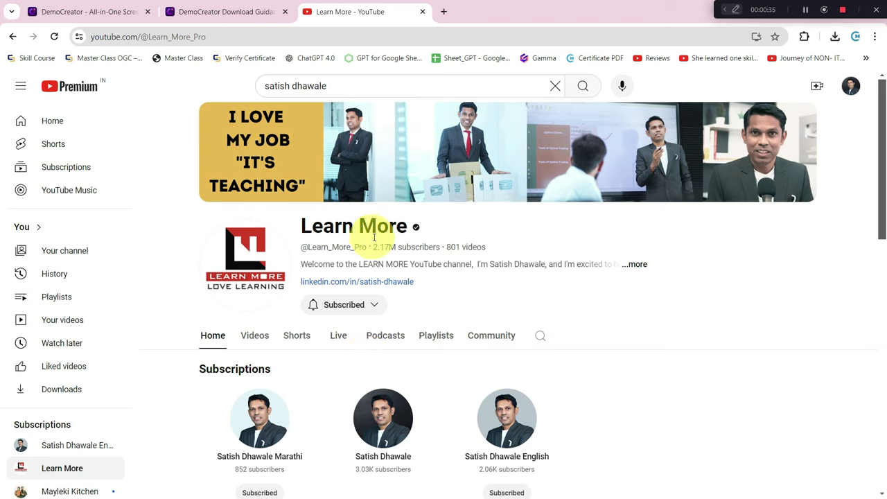
- Highlight the channel's subscriber and video counts in yellow with the recorder's annotation tools, and clear the highlight
left_click(724, 12)
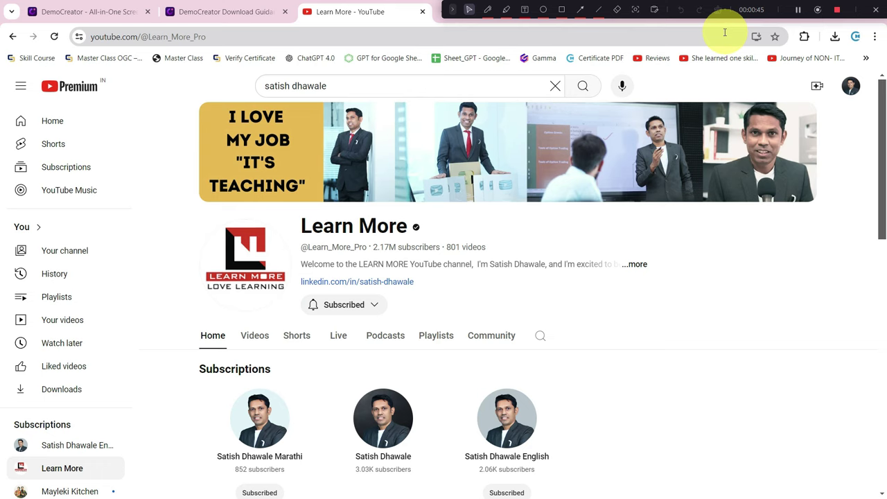
left_click(506, 10)
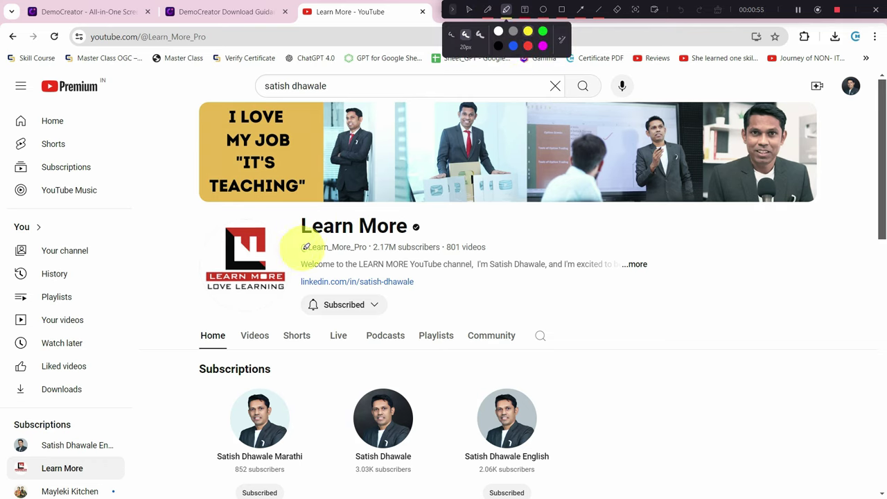
left_click_drag(371, 246, 496, 242)
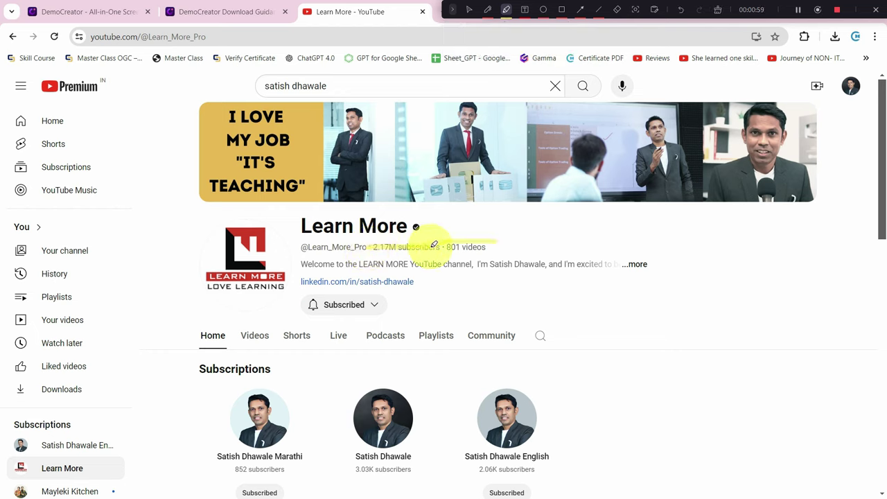
mouse_move(494, 238)
left_mouse_down()
mouse_move(469, 249)
mouse_move(374, 248)
mouse_move(495, 249)
mouse_move(384, 246)
left_mouse_up()
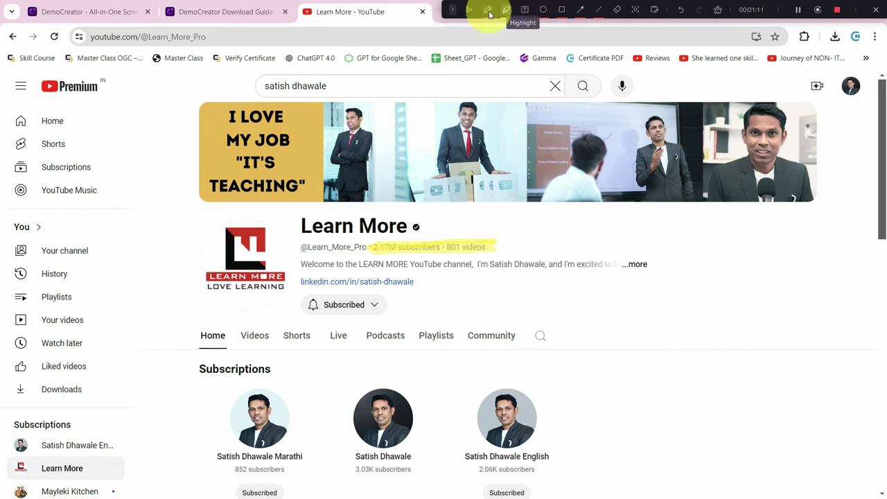
left_click(718, 13)
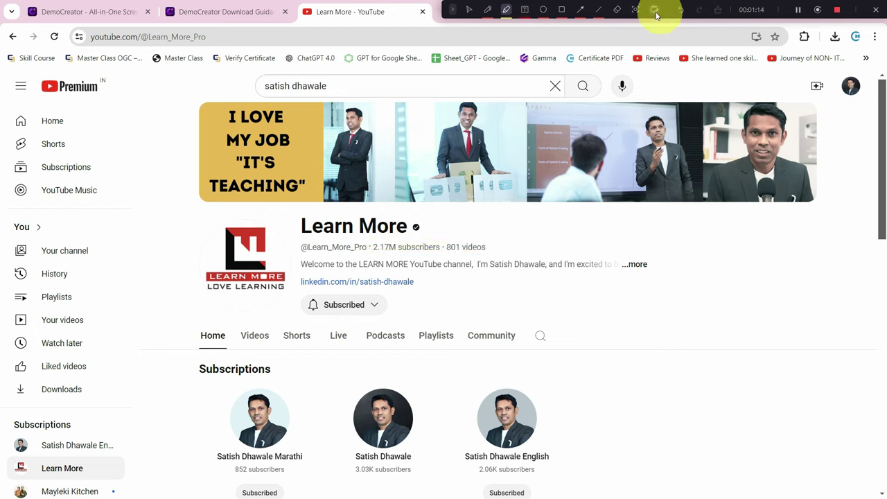
- Draw a red rectangle around the channel's name and description with a red arrow pointing at it, and clear both annotations
left_click(561, 15)
left_click(583, 45)
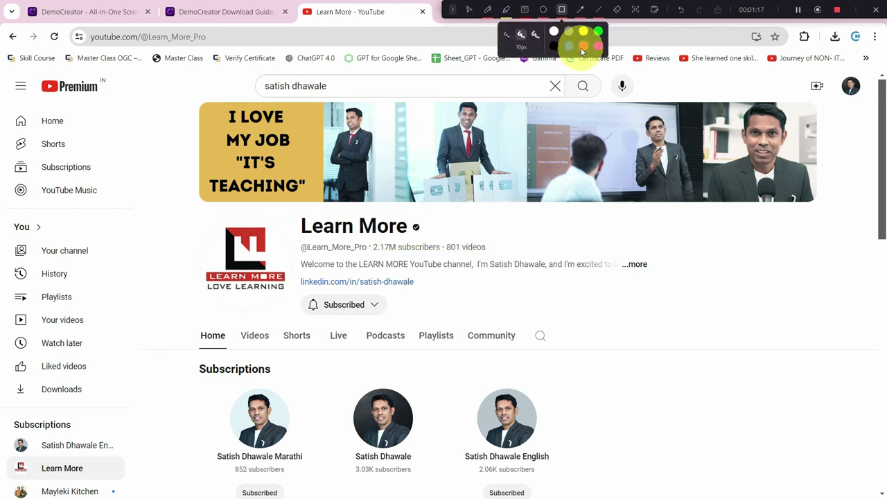
mouse_move(287, 215)
left_mouse_down()
mouse_move(594, 327)
mouse_move(672, 318)
left_mouse_up()
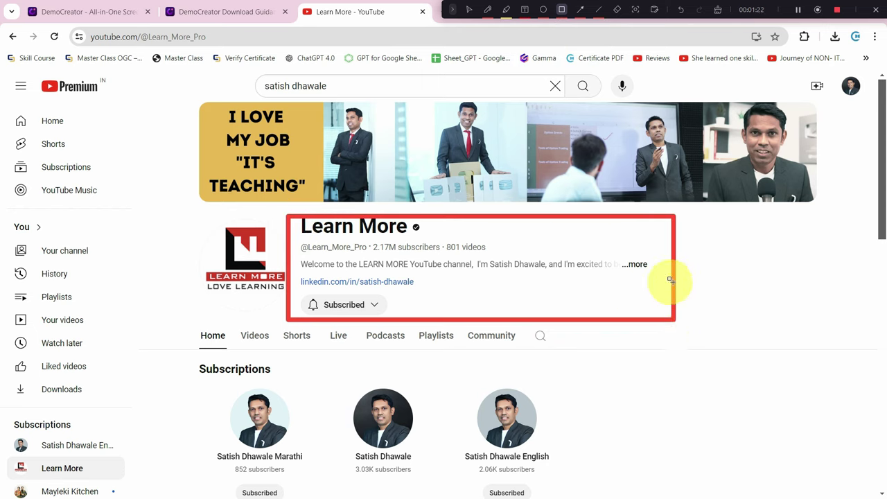
left_click(583, 14)
left_click(582, 13)
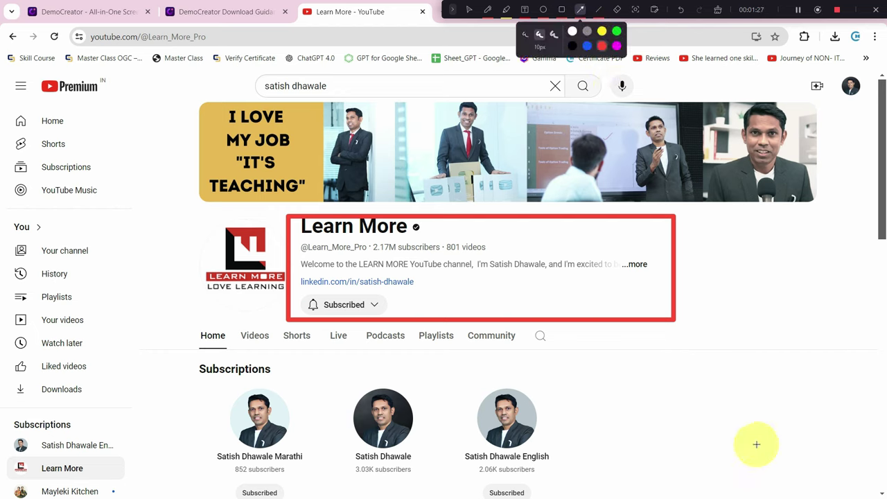
left_click_drag(755, 435, 670, 331)
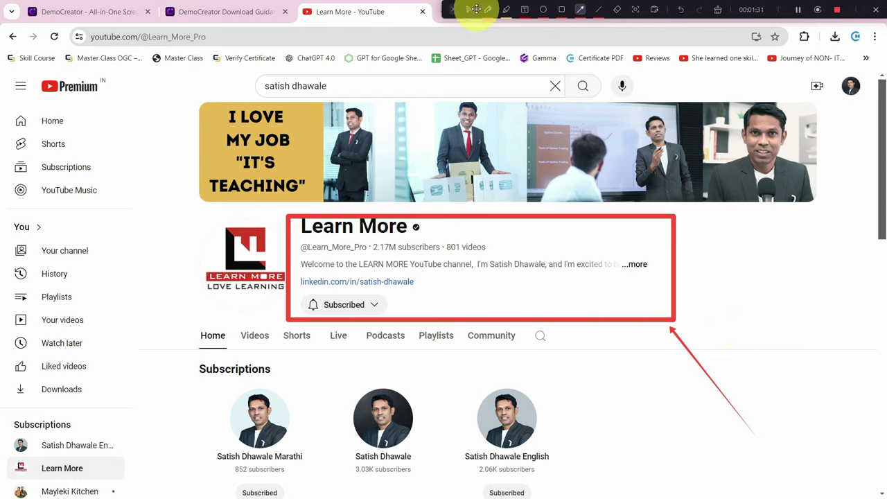
left_click(718, 10)
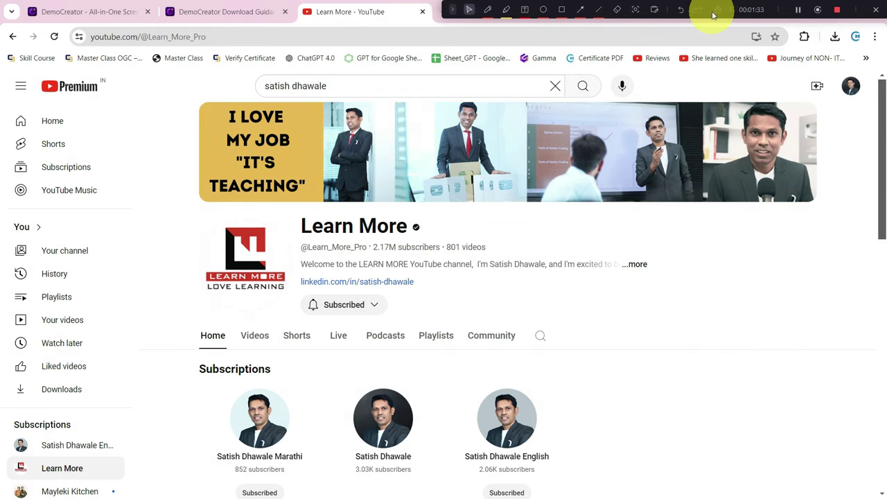
- Collapse the annotation tools and stop the recording, and maximize the DemoCreator editor window
left_click(635, 9)
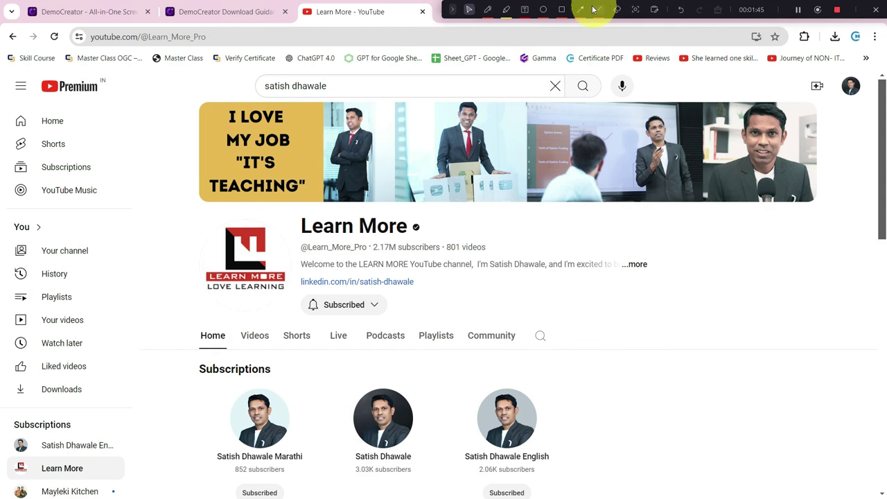
left_click(452, 12)
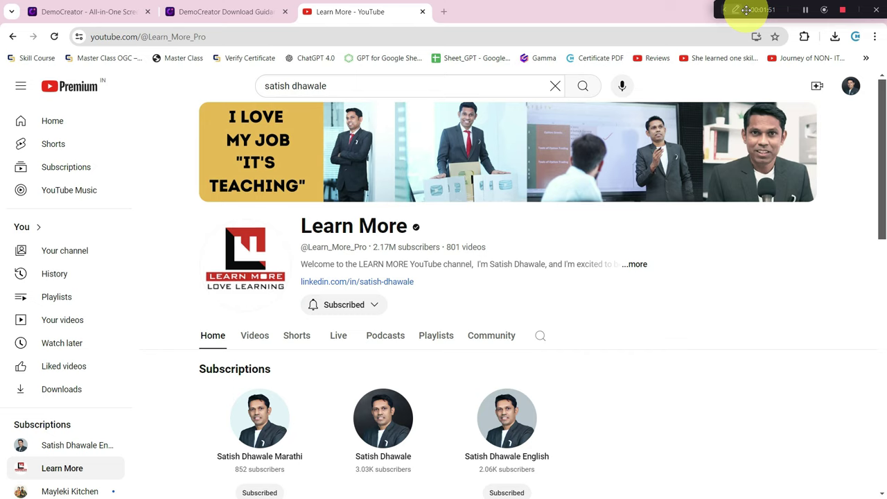
left_click(842, 12)
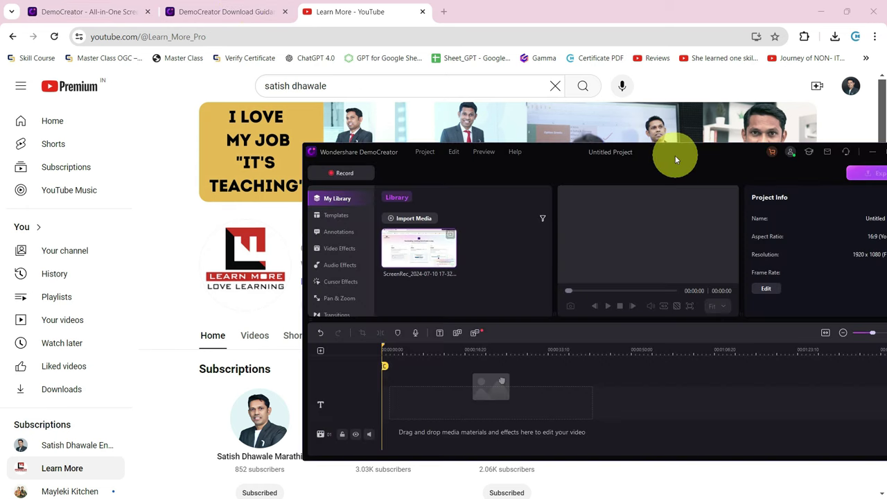
left_click_drag(675, 155, 581, 123)
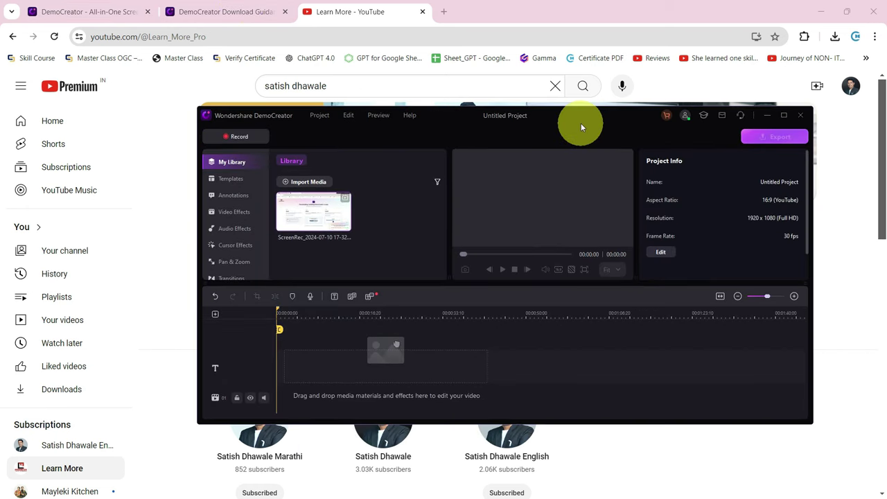
double_click(582, 115)
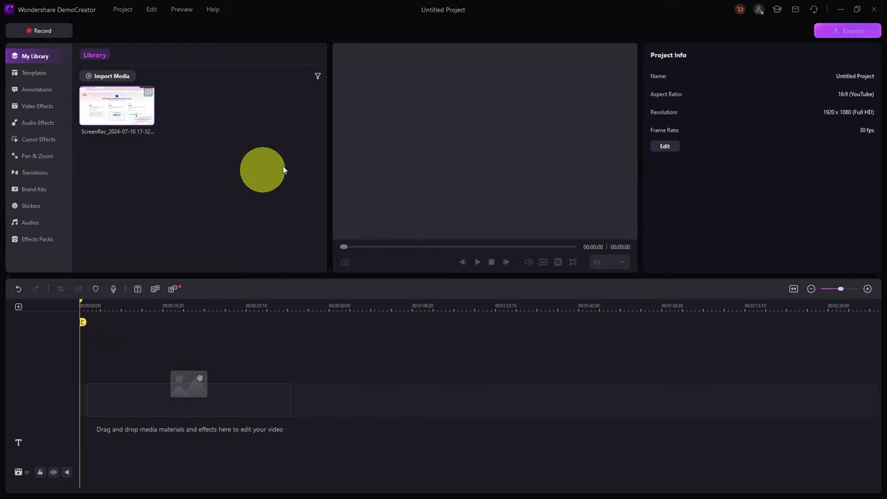
- Place the new screen recording at the start of the timeline and inspect its separate microphone, camera and screen clips
mouse_move(107, 121)
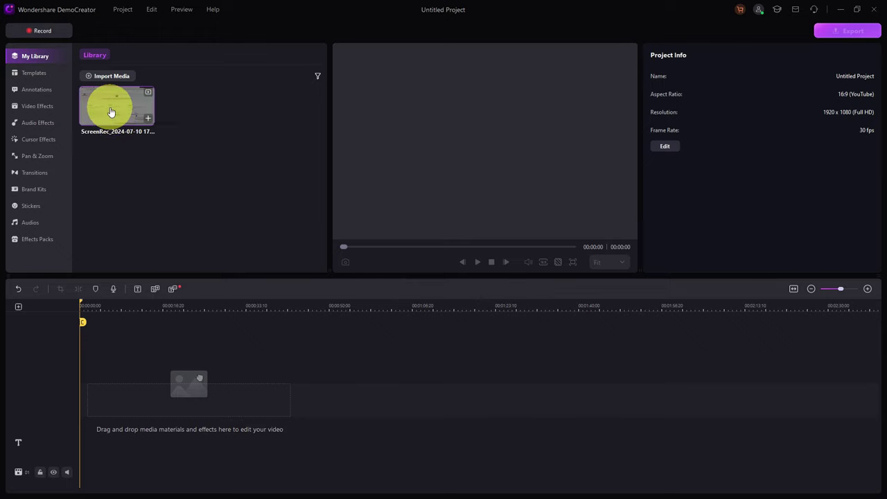
left_click_drag(111, 112, 84, 403)
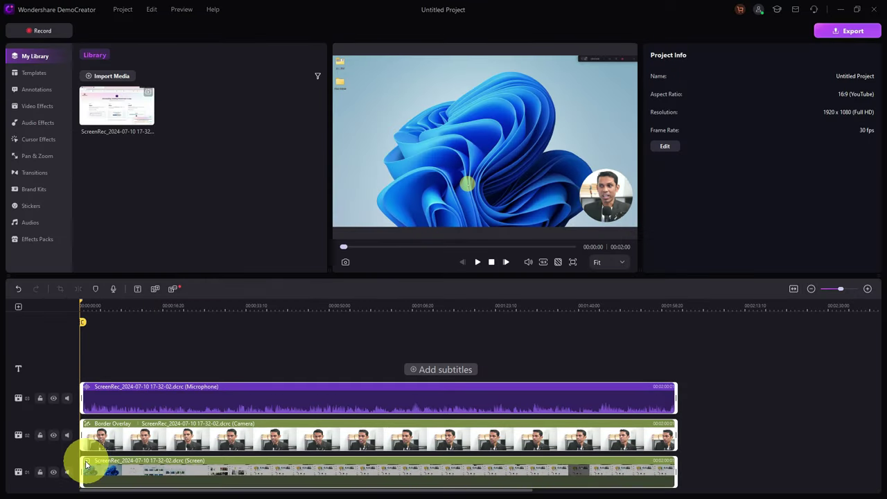
left_click(112, 397)
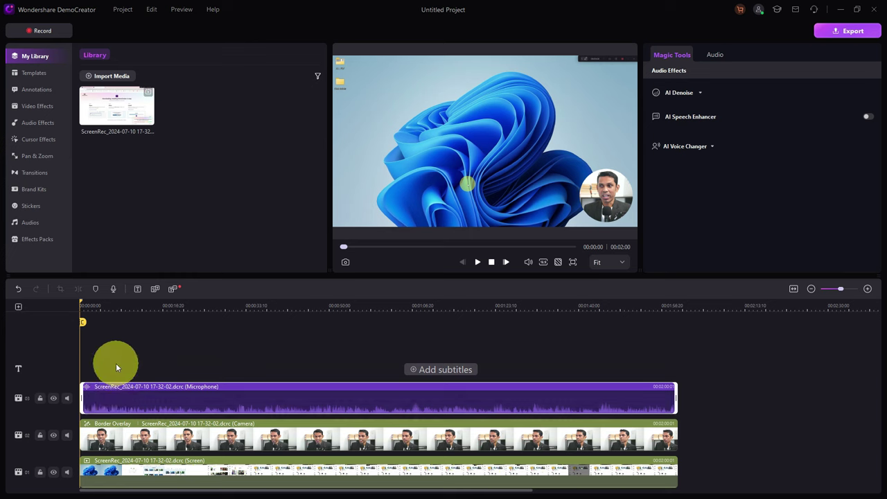
left_click(115, 431)
left_click(112, 470)
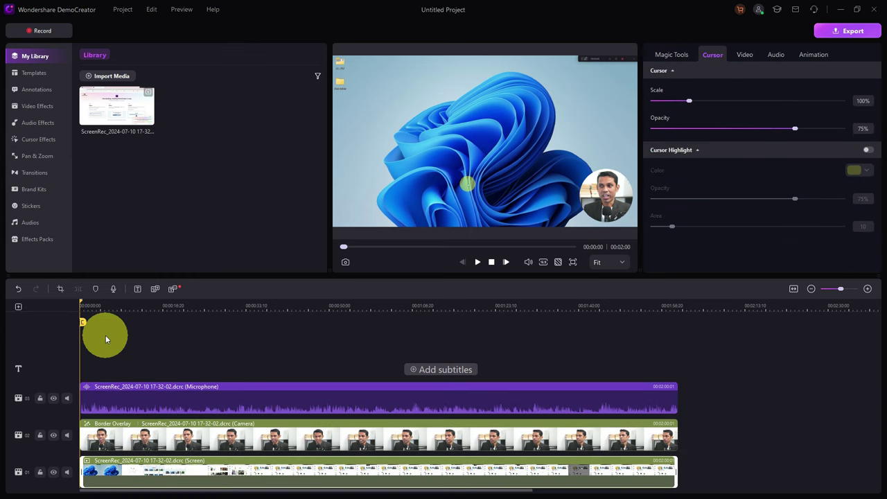
- Enlarge the circular camera overlay in the preview, and check the recording at about 00:56 and 01:03
left_click(117, 434)
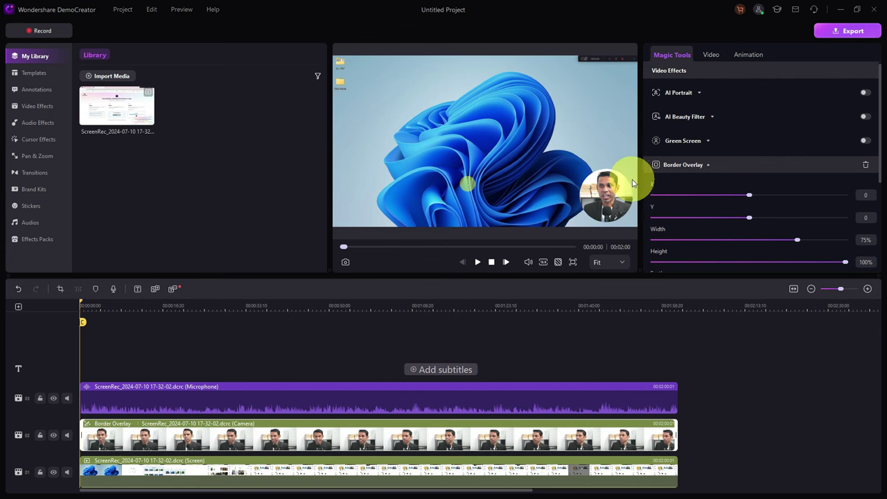
left_click_drag(598, 197, 582, 185)
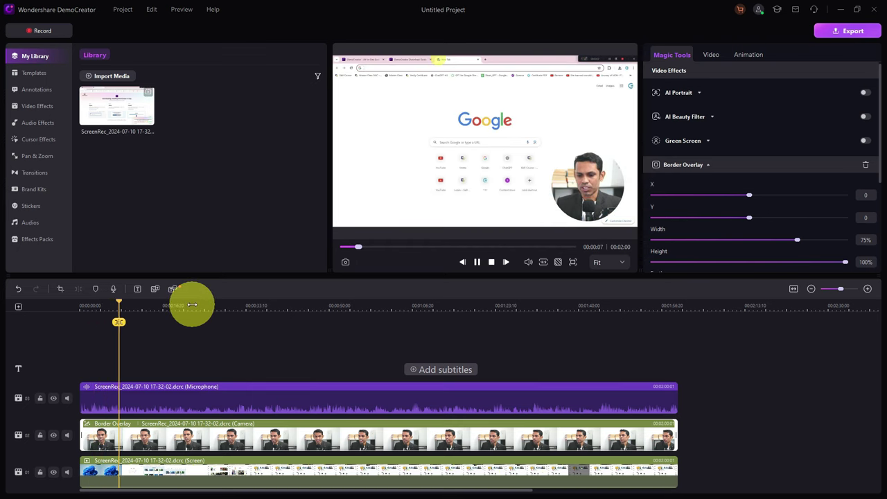
left_click_drag(192, 305, 363, 317)
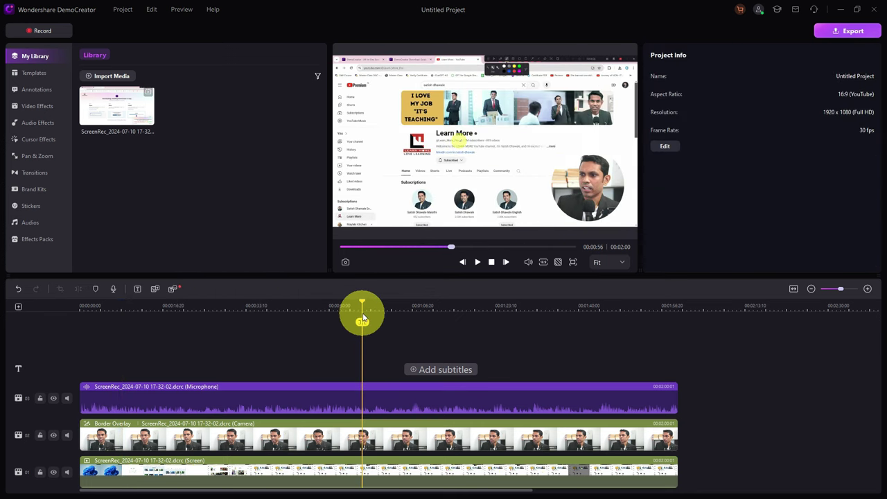
left_click(395, 313)
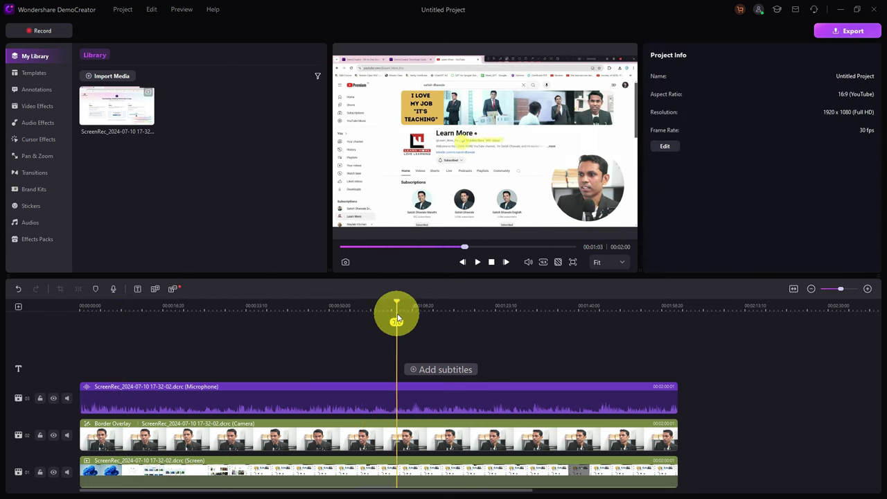
- Check the recording at about 01:19 and play it briefly to review the red rectangle annotation
left_click(440, 306)
left_click(476, 305)
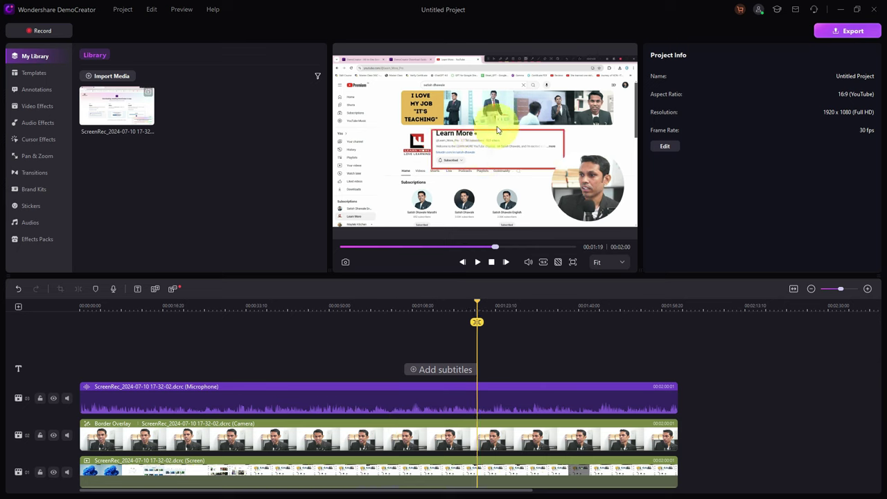
left_click(478, 262)
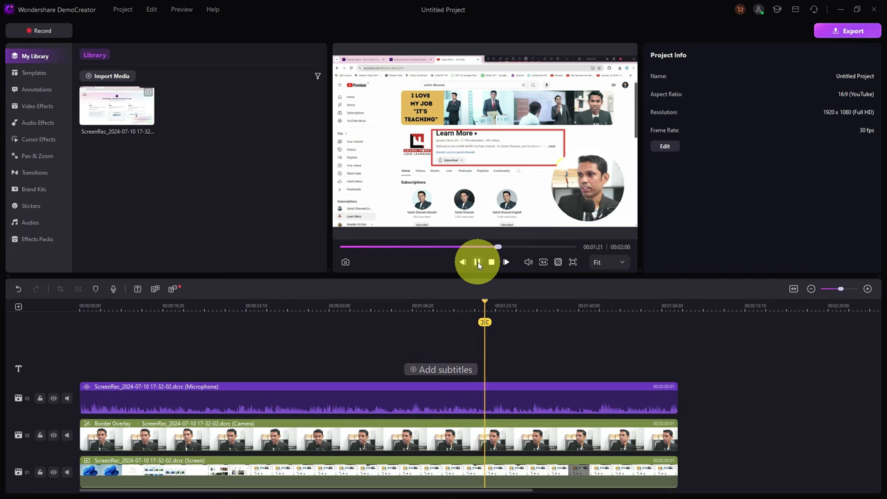
left_click(477, 261)
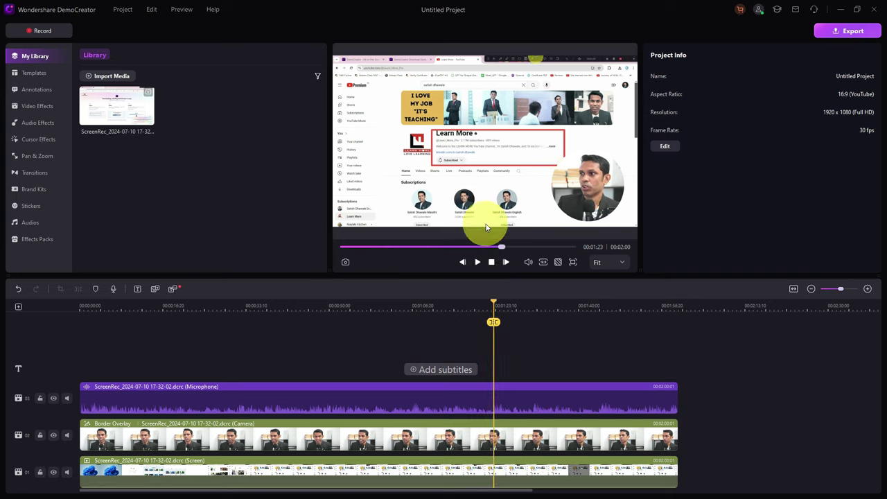
- Inspect the available properties of the microphone, camera and screen clips, including the screen clip's video transform settings
left_click(490, 399)
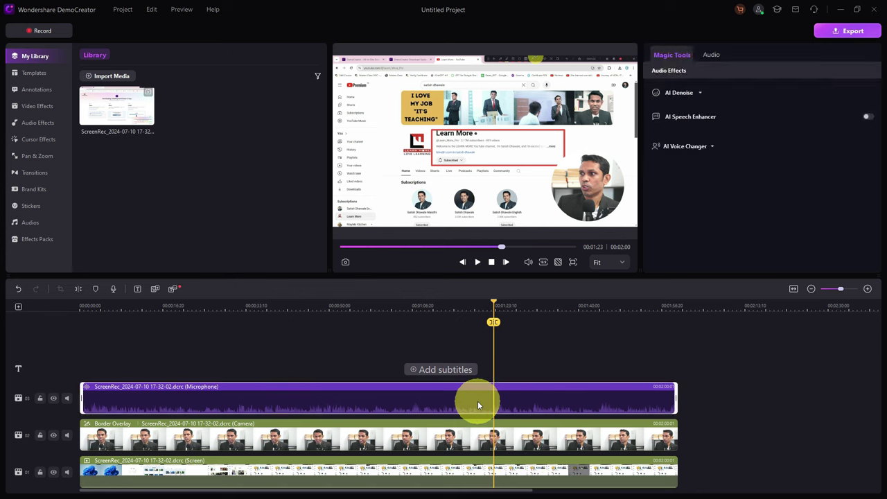
left_click(445, 432)
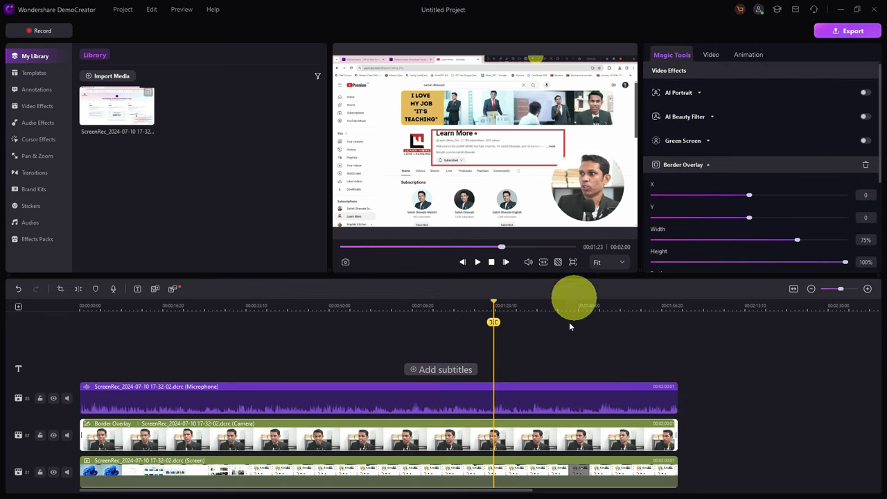
left_click(539, 460)
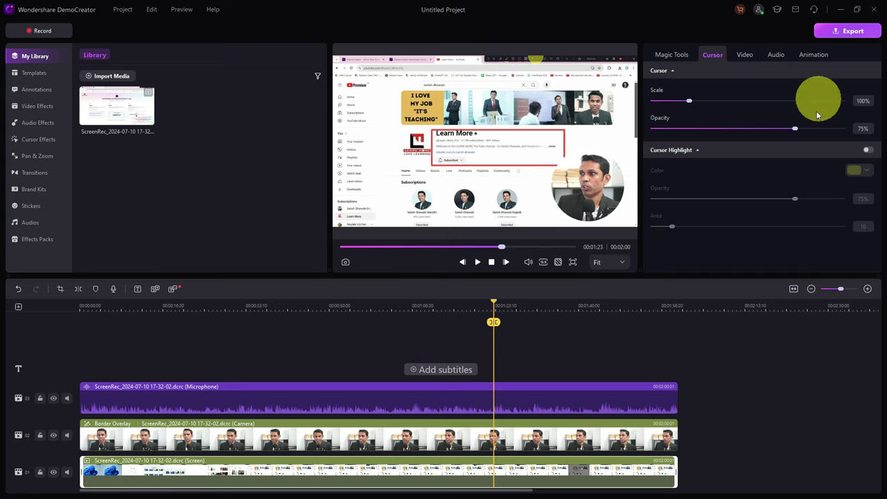
left_click(747, 57)
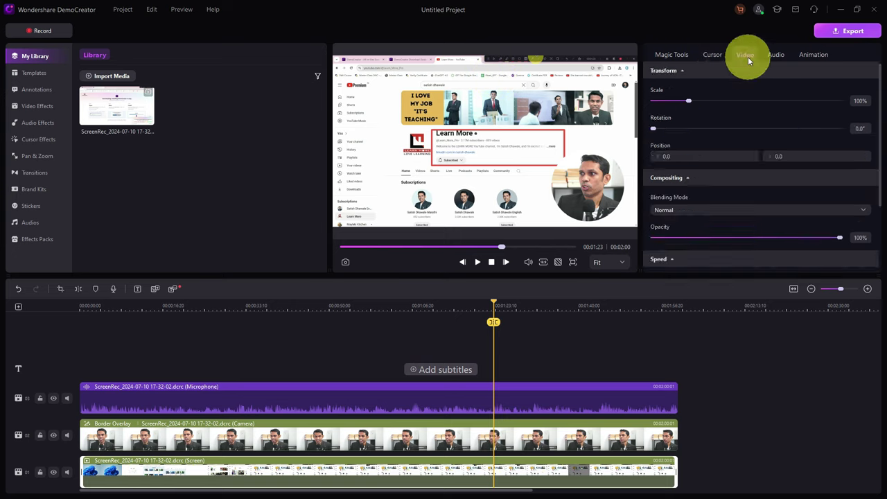
- Scale the camera clip to 51% and view its animation presets
left_click(524, 435)
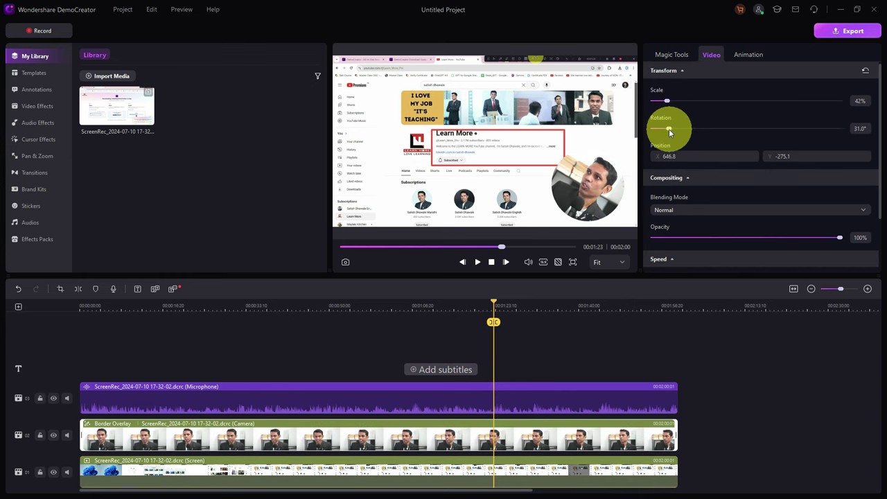
mouse_move(668, 101)
left_mouse_down()
mouse_move(686, 101)
mouse_move(670, 101)
left_mouse_up()
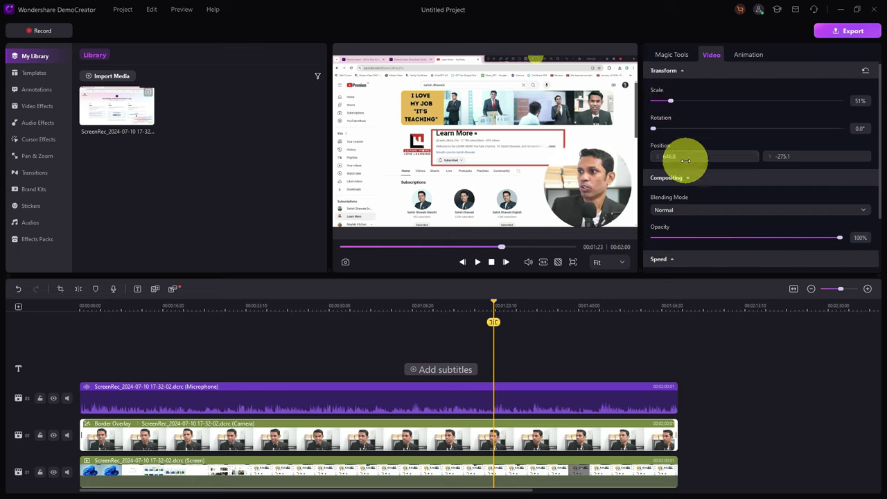
left_click(743, 59)
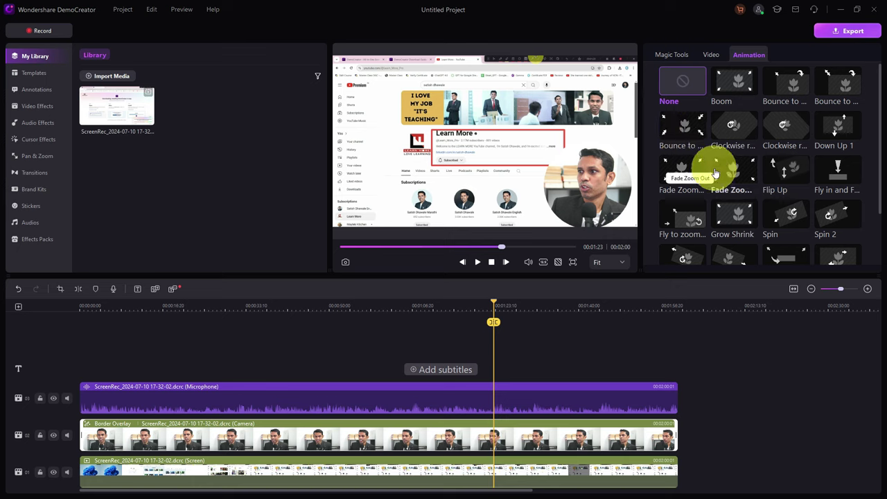
- Place the Corporate Reporting template on a new track above the microphone clip at the start of the timeline
left_click(312, 308)
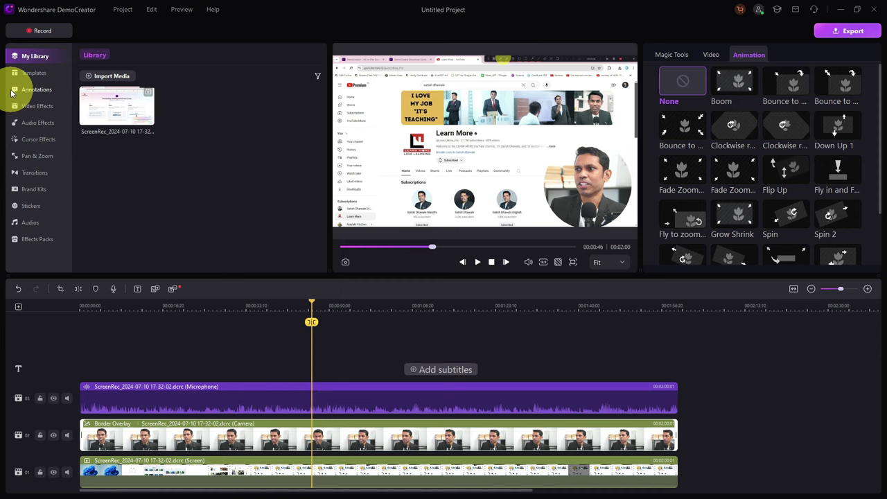
left_click(108, 305)
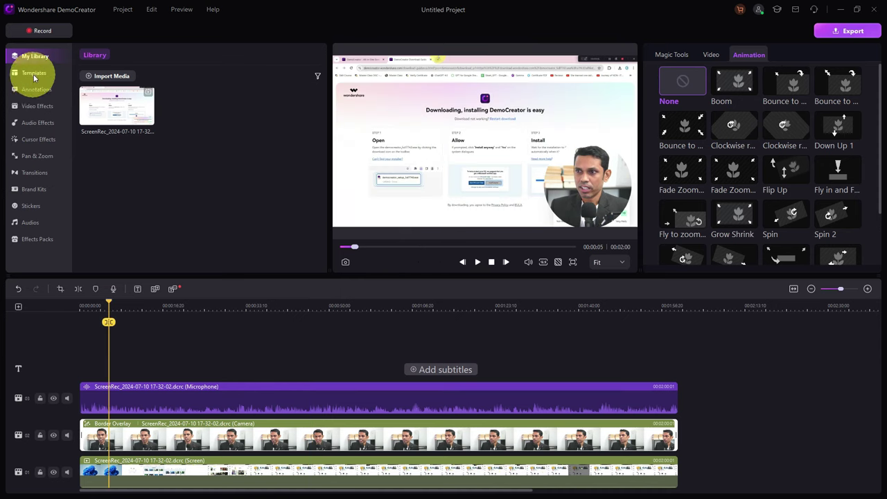
left_click(31, 72)
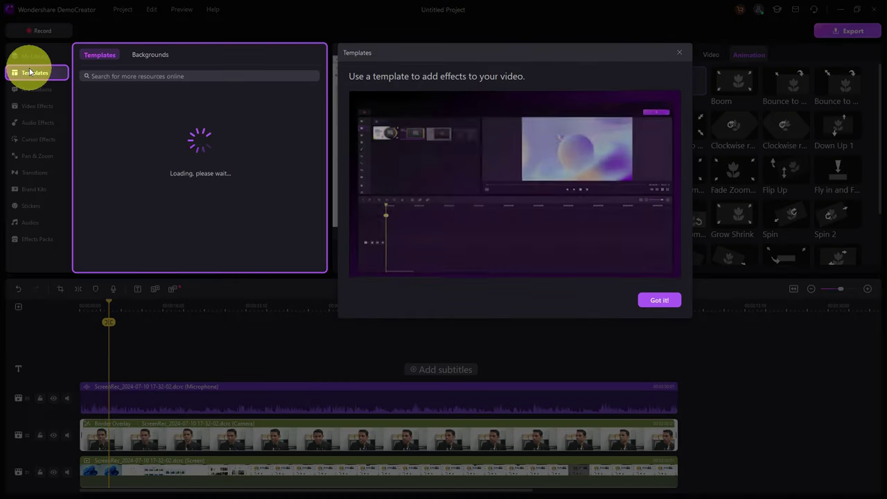
left_click(658, 301)
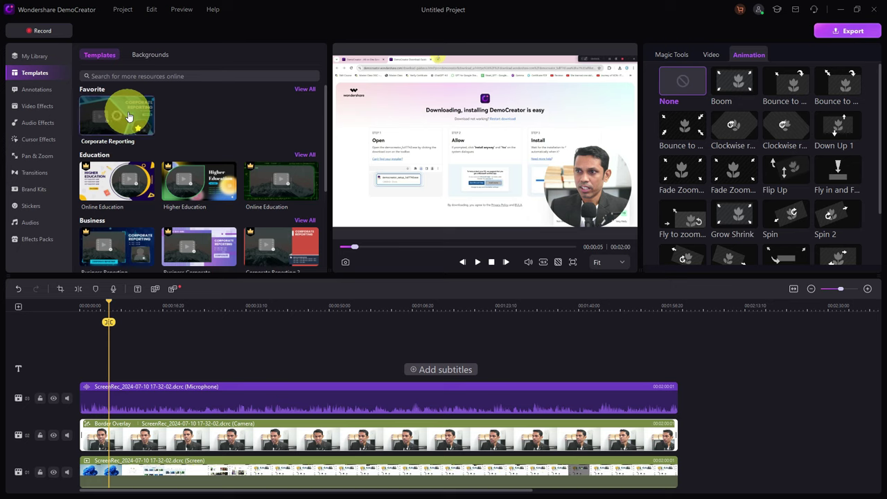
left_click(134, 125)
left_click_drag(124, 122, 83, 360)
left_click_drag(109, 303, 70, 301)
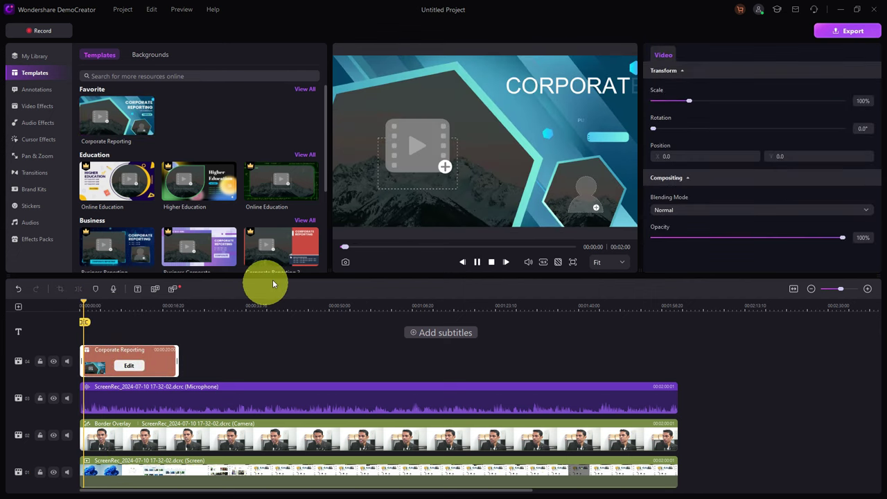
- Open the Corporate Reporting template for editing and place the screen recording from the library at the start of its timeline
left_click(207, 351)
left_click(132, 365)
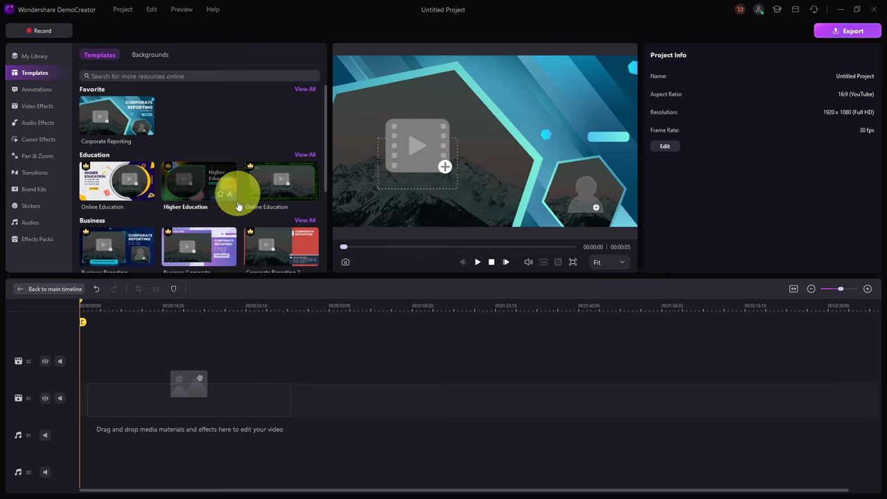
left_click(177, 348)
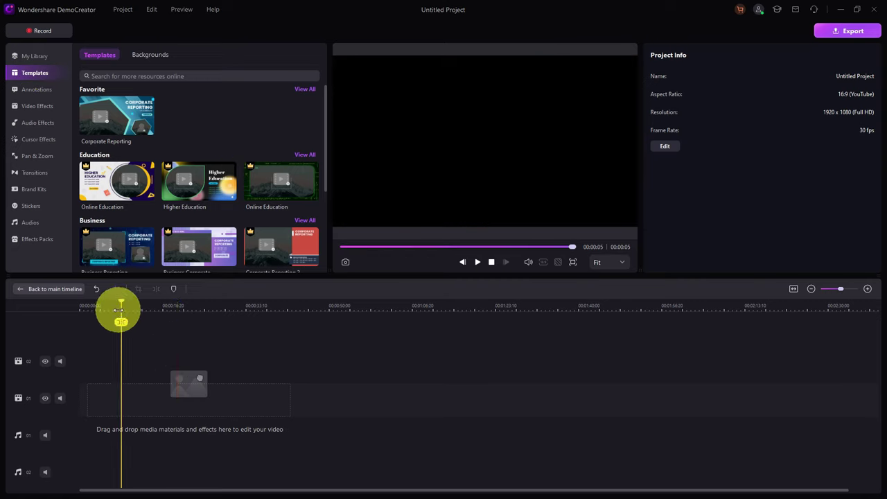
left_click(33, 55)
left_click_drag(117, 100, 69, 398)
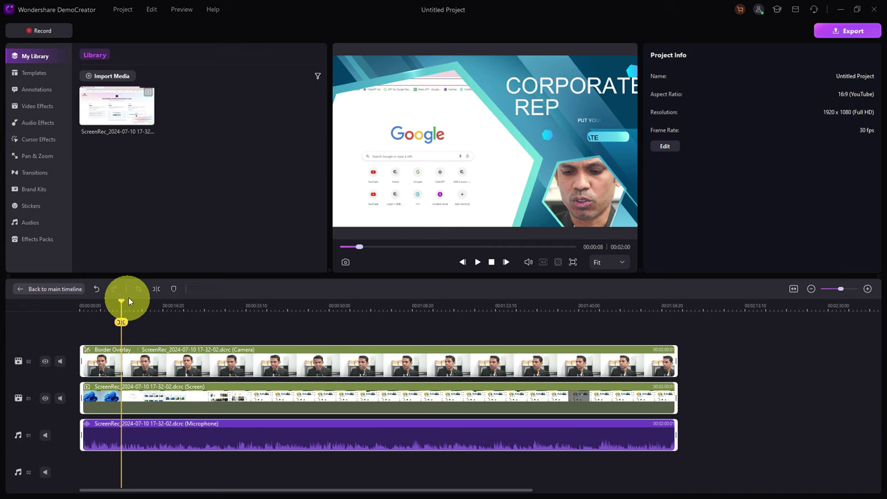
- Preview the recording inside the template from the beginning and check it at about 00:45
left_click_drag(121, 305, 68, 308)
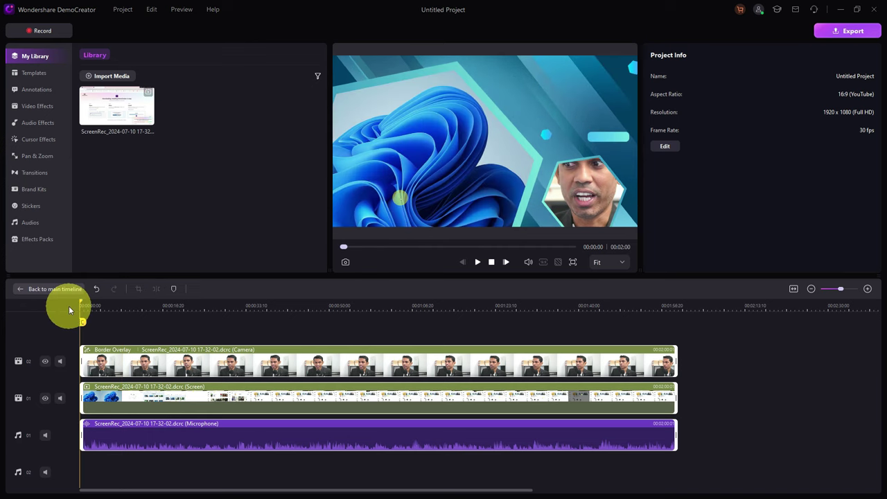
key("space")
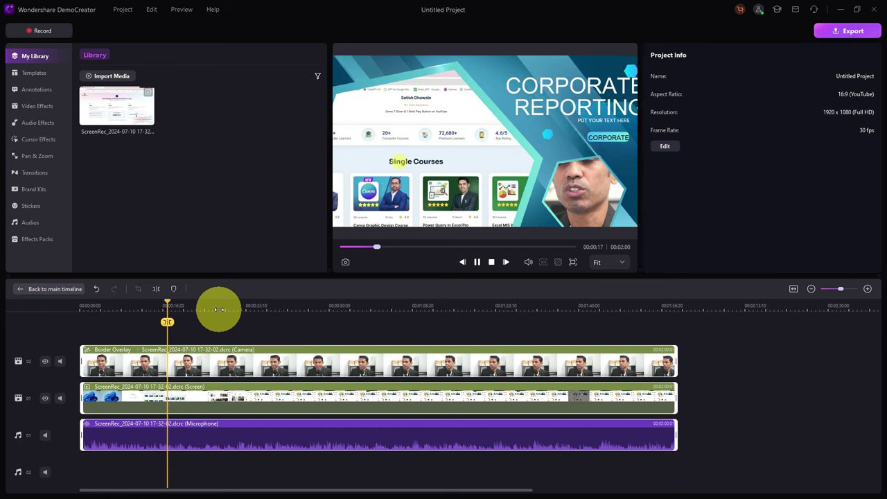
left_click(218, 310)
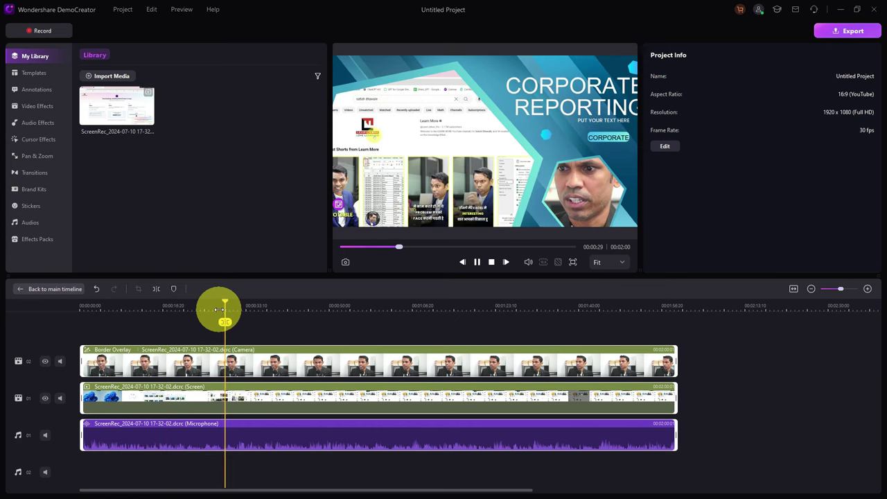
key("space")
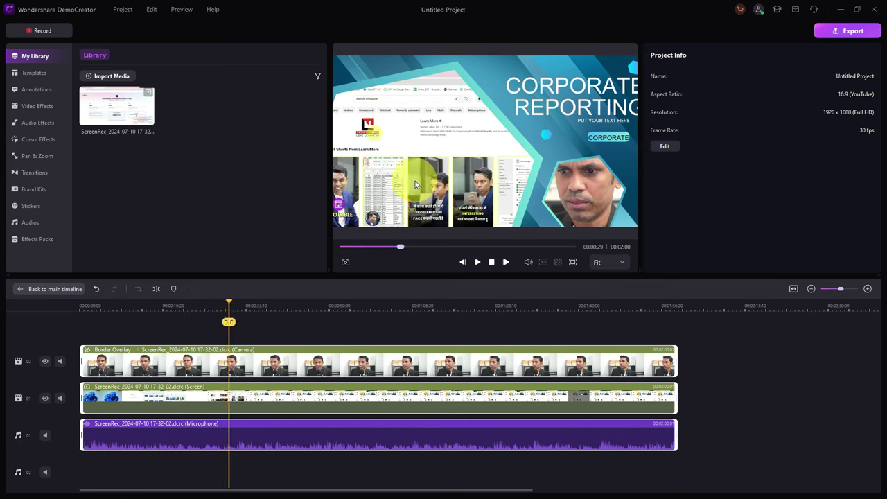
left_click_drag(275, 309, 307, 307)
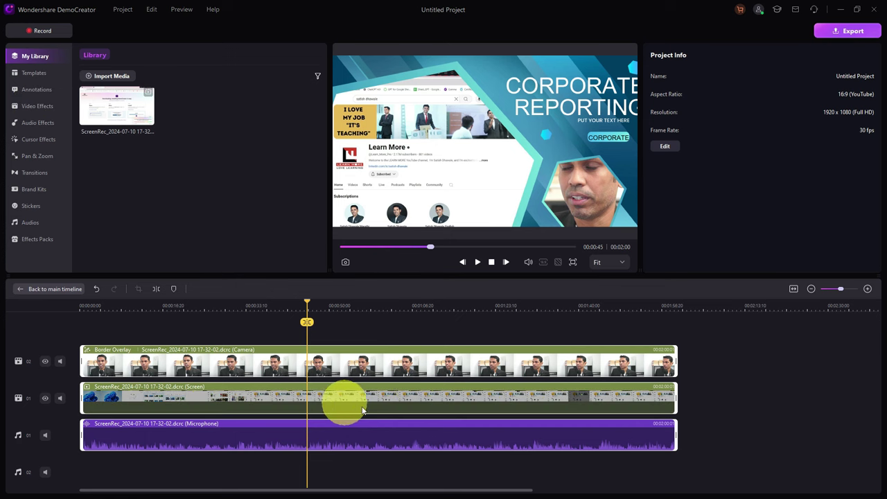
- Browse the other templates, return to the main timeline and delete the Corporate Reporting template clip
left_click(35, 74)
scroll(194, 180, "down", 5)
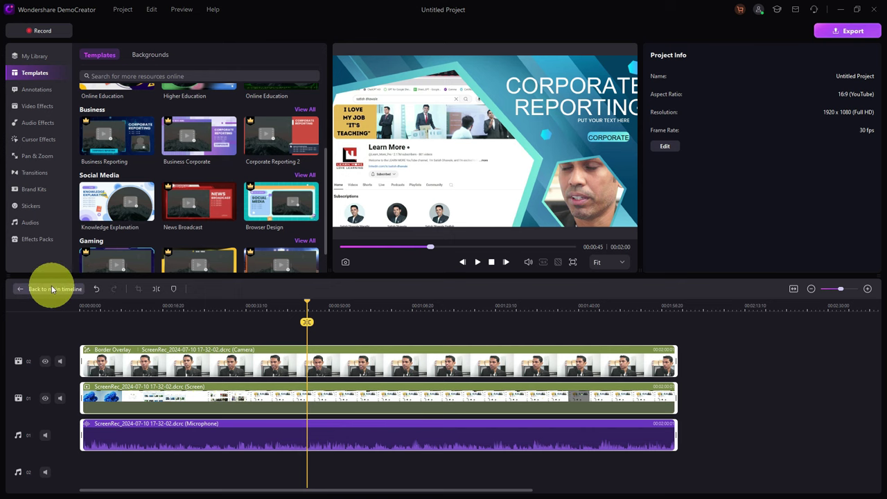
left_click(20, 289)
left_click(164, 360)
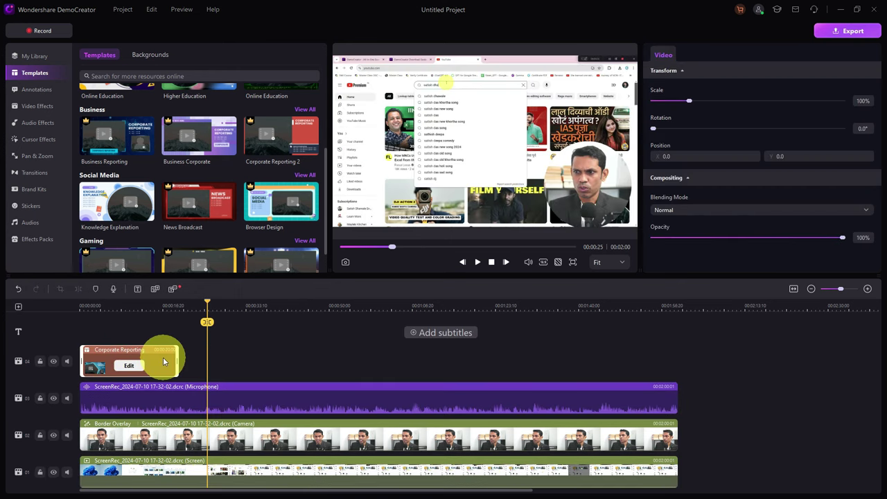
key("Delete")
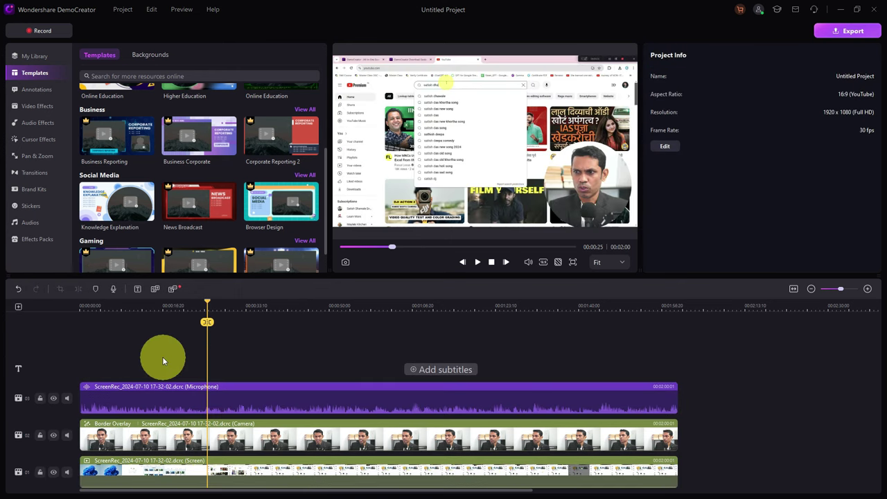
- Browse the annotations and place the 3D Red Right Arrow on a new track above the microphone clip at about 00:10
left_click(134, 321)
left_click(38, 90)
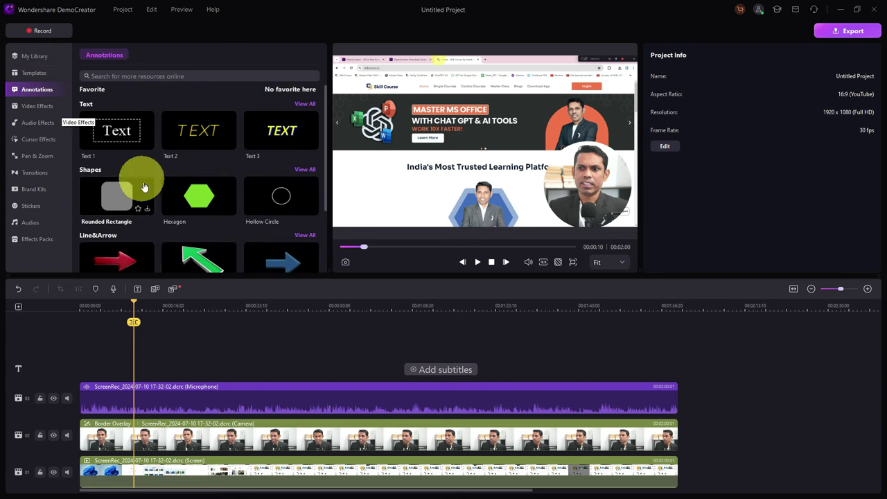
scroll(166, 208, "down", 2)
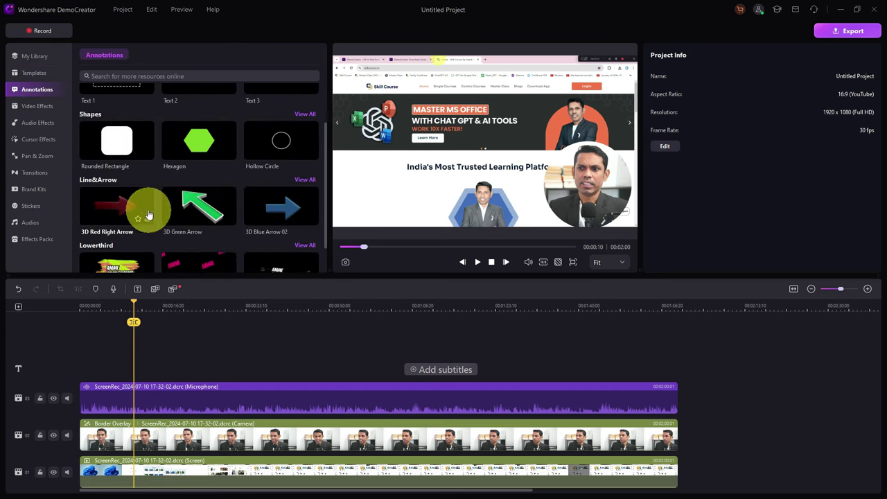
scroll(151, 202, "down", 1)
scroll(230, 218, "up", 3)
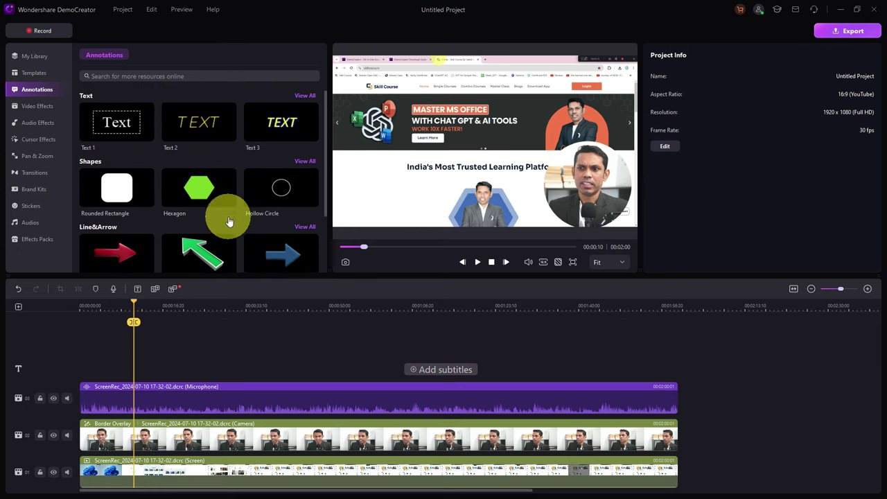
mouse_move(182, 156)
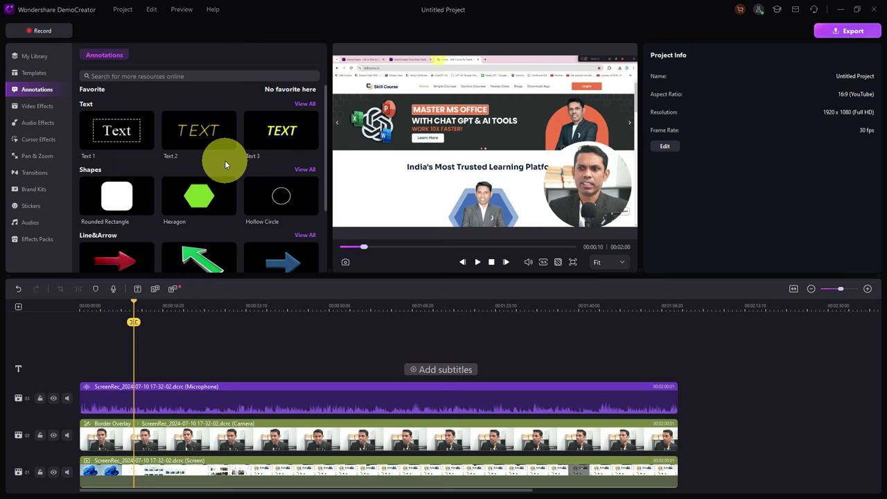
scroll(129, 198, "down", 1)
mouse_move(118, 210)
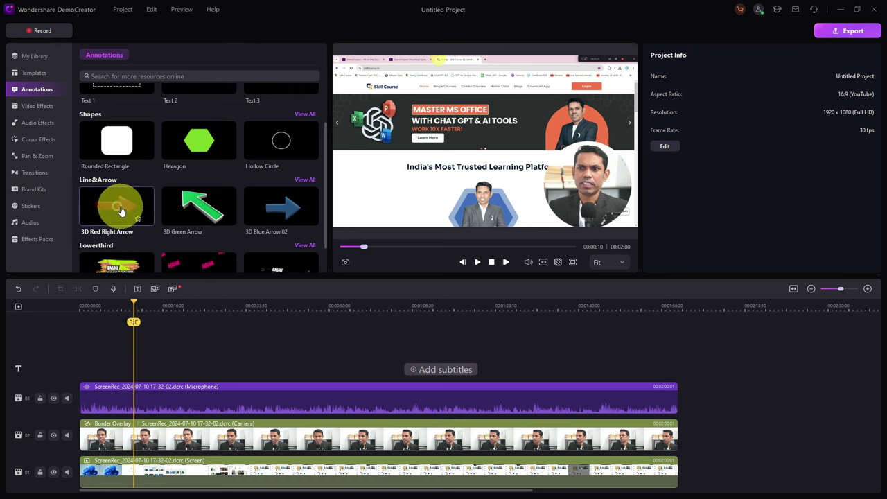
left_click_drag(120, 210, 140, 364)
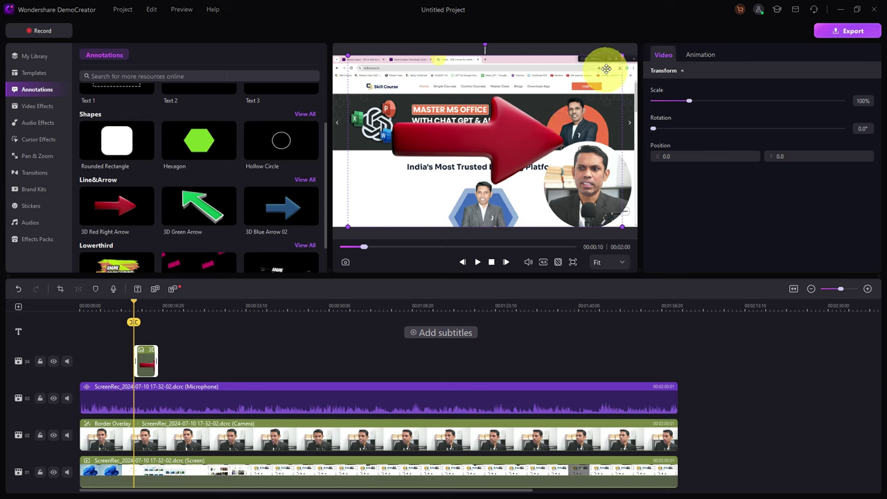
- Shrink the red arrow to 31% scale, move it to X -458.2, Y -382.4, and preview it briefly
left_click_drag(622, 54, 433, 175)
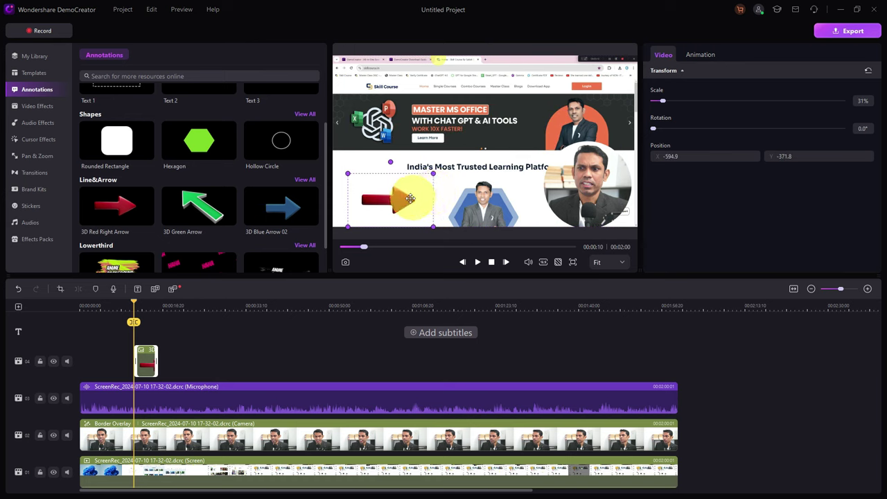
left_click_drag(376, 199, 424, 205)
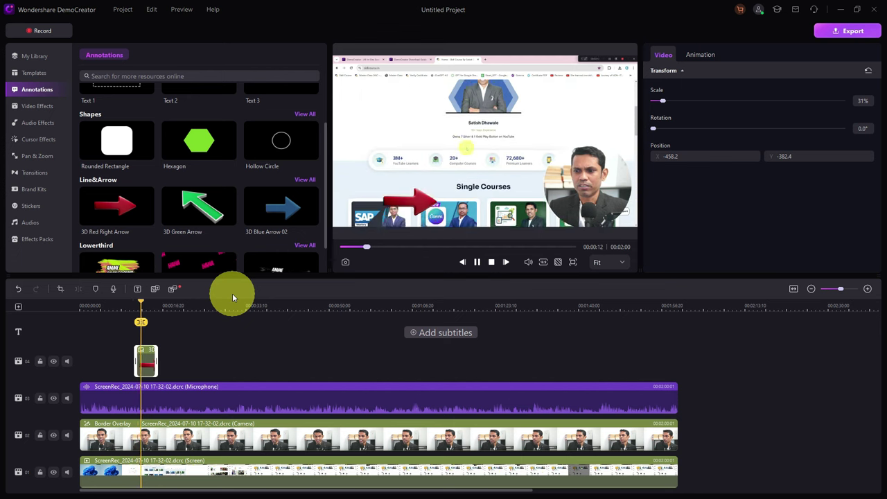
left_click(153, 359)
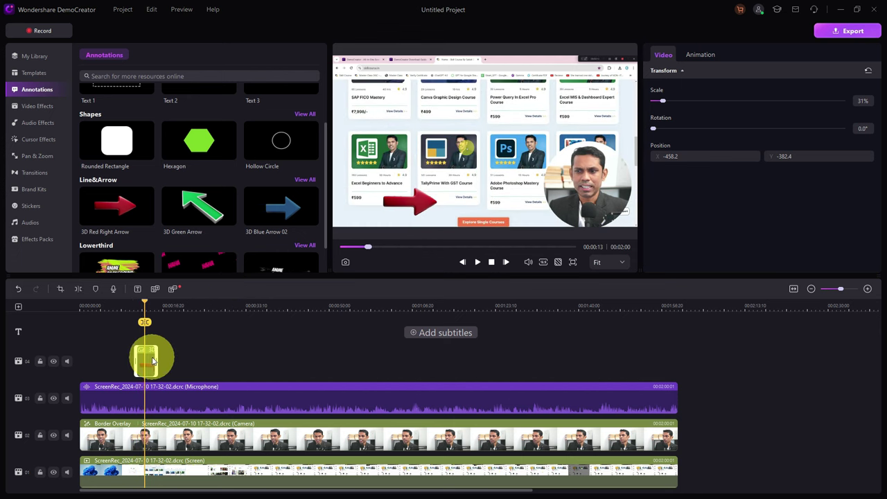
- Delete the red arrow annotation clip, check the video effects and undo the deletion
key("Delete")
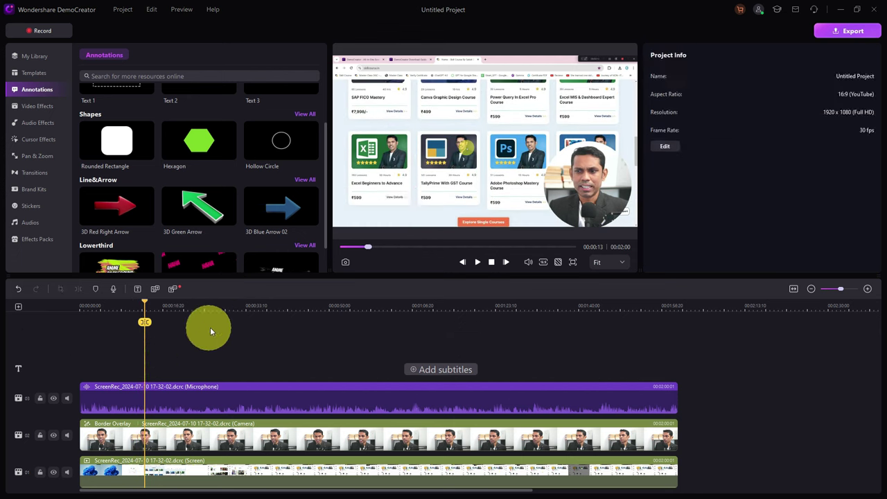
left_click(43, 105)
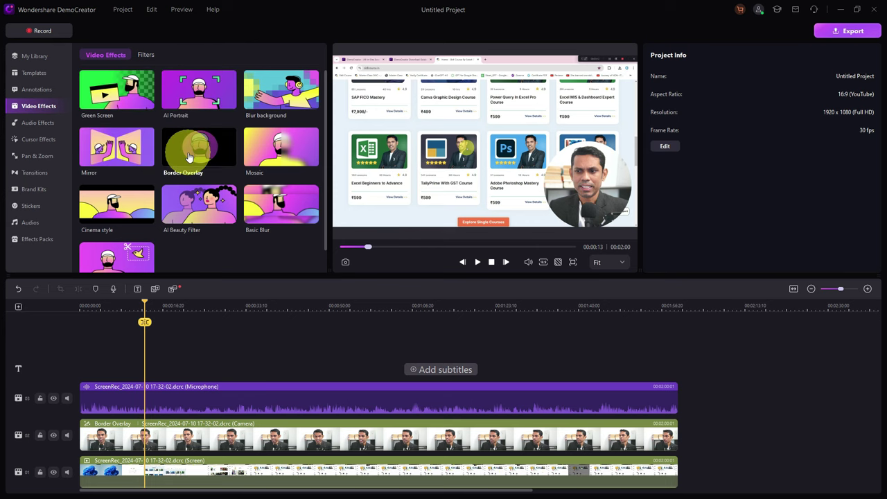
key("ctrl+z")
- Try the Mirror video effect on the camera clip, undo it each time and look through the remaining video effects
left_click_drag(140, 201, 142, 426)
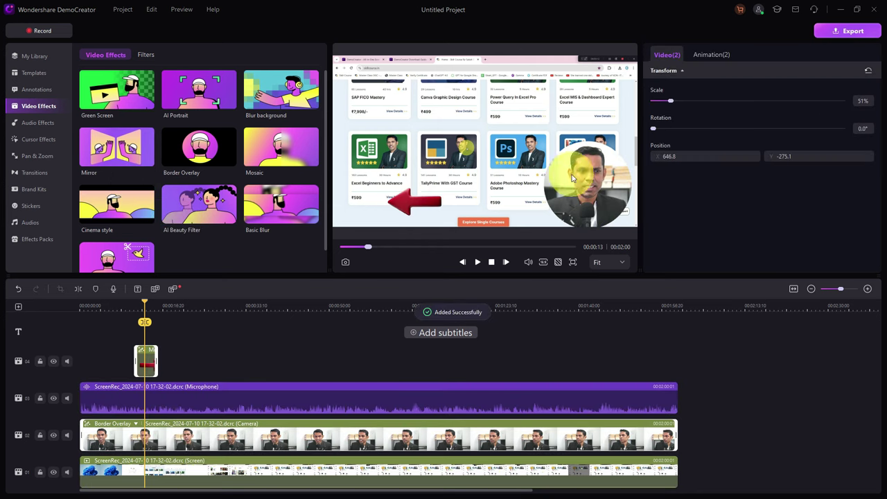
left_click(249, 427)
key("ctrl+z")
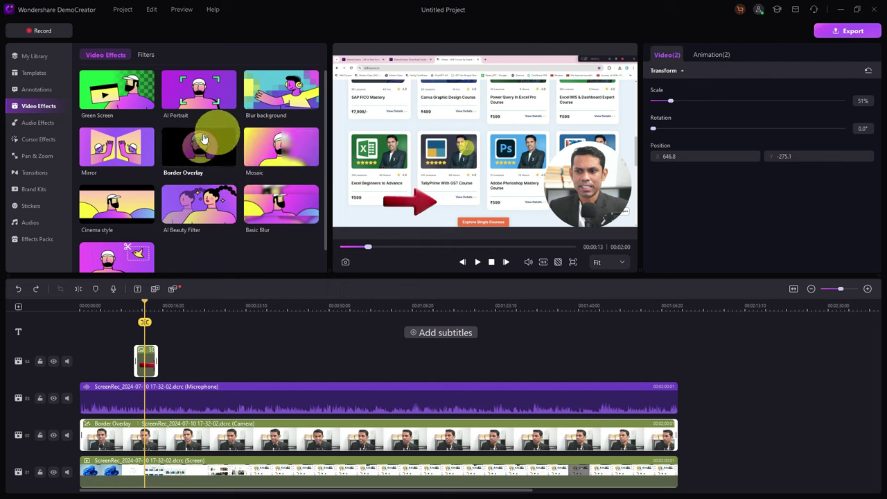
left_click_drag(123, 145, 168, 433)
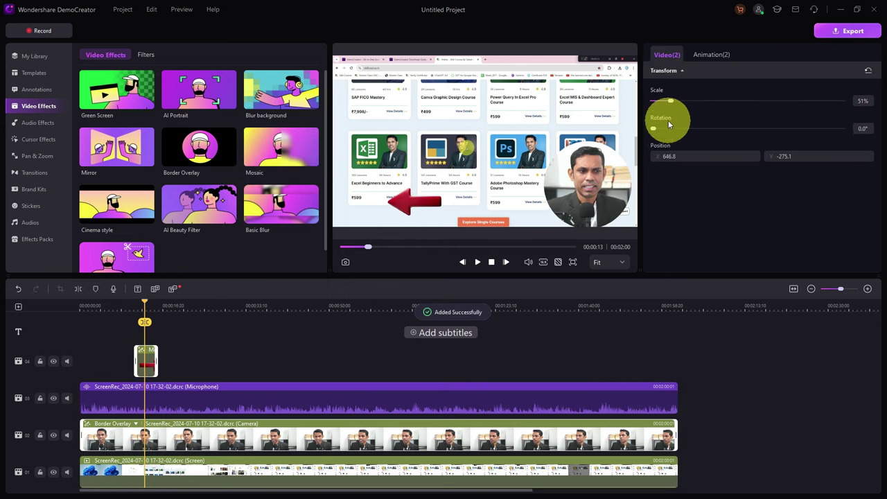
key("ctrl+z")
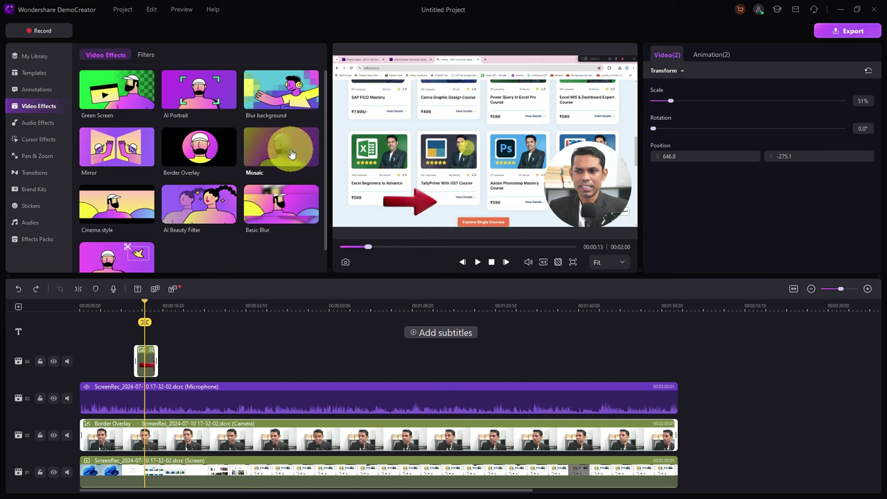
scroll(151, 178, "down", 1)
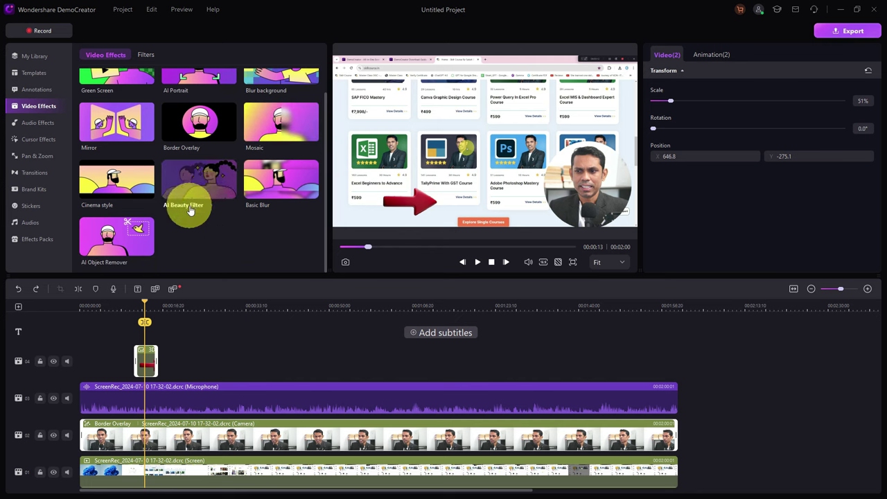
- Run the AI Voice Changer audio effect on the microphone clip with the Amy voice and apply the converted audio to the timeline
left_click(38, 123)
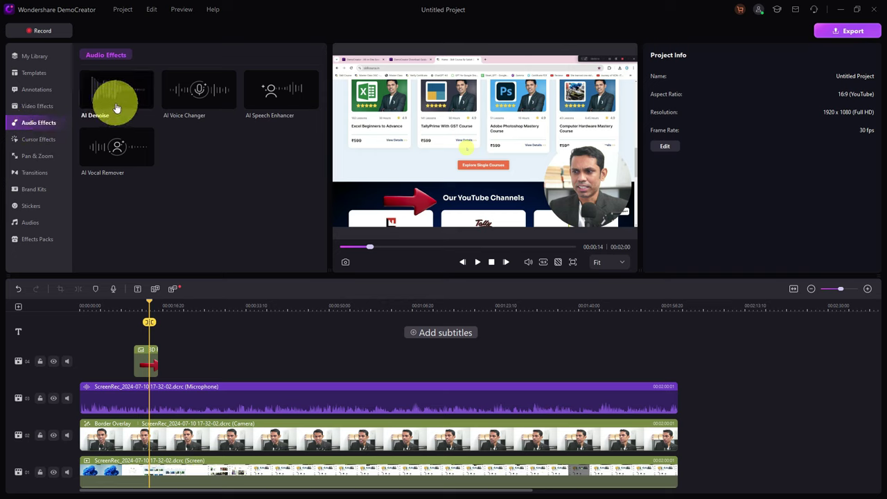
left_click_drag(116, 108, 208, 414)
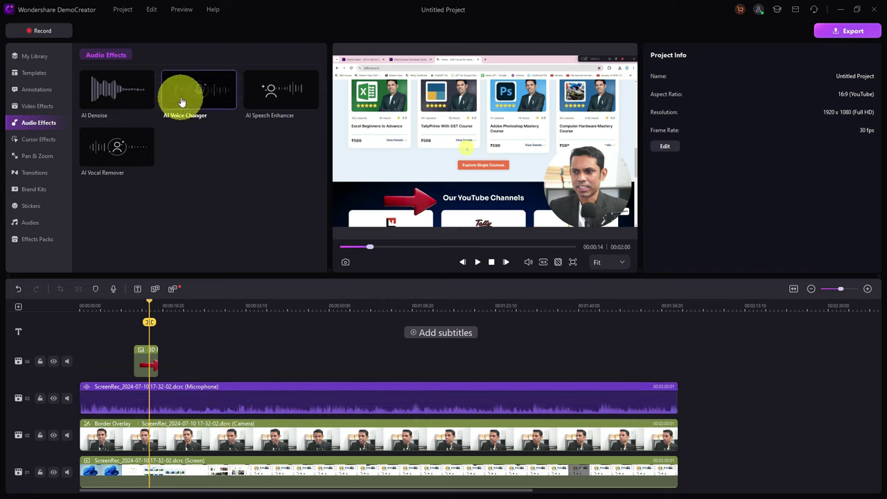
left_click_drag(182, 102, 134, 393)
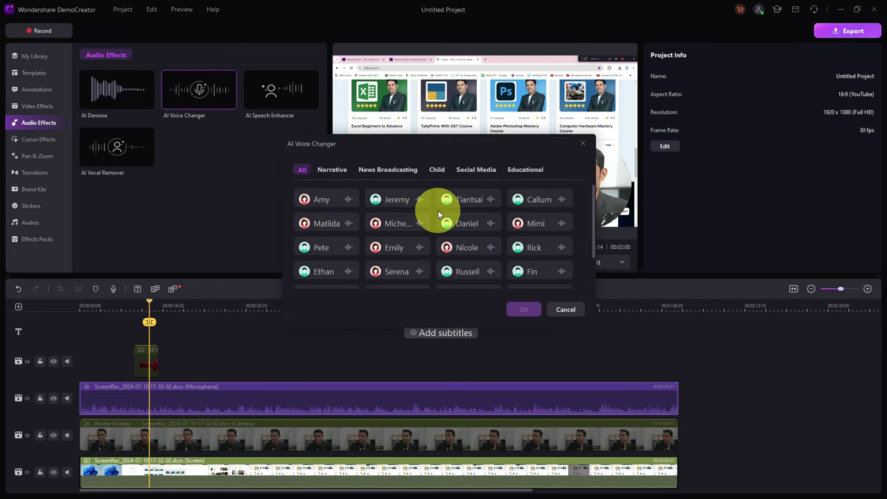
scroll(436, 228, "down", 3)
scroll(435, 236, "up", 3)
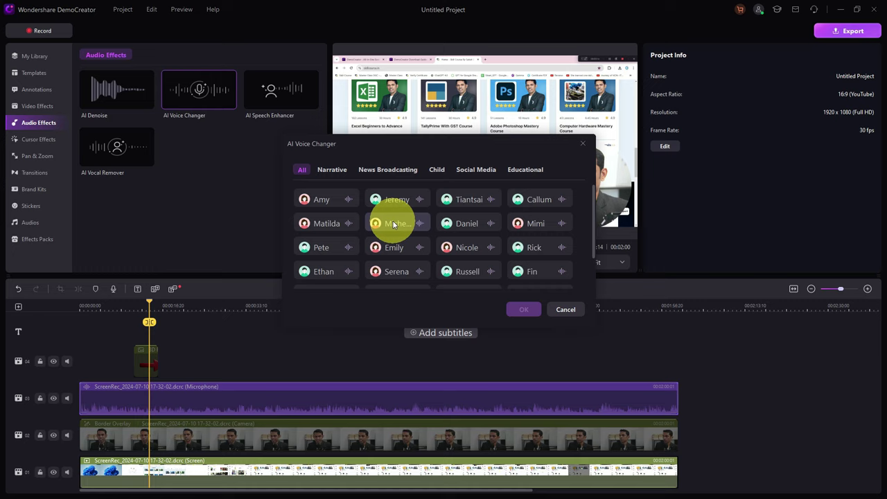
left_click(344, 202)
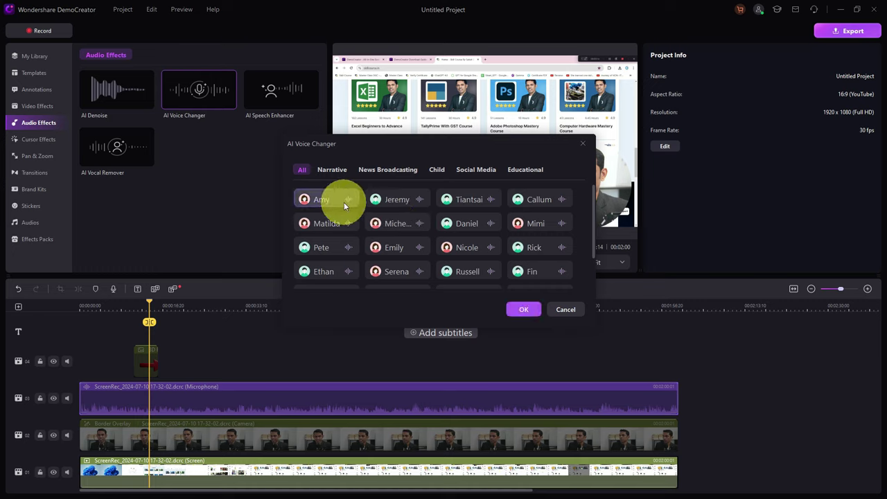
left_click(516, 307)
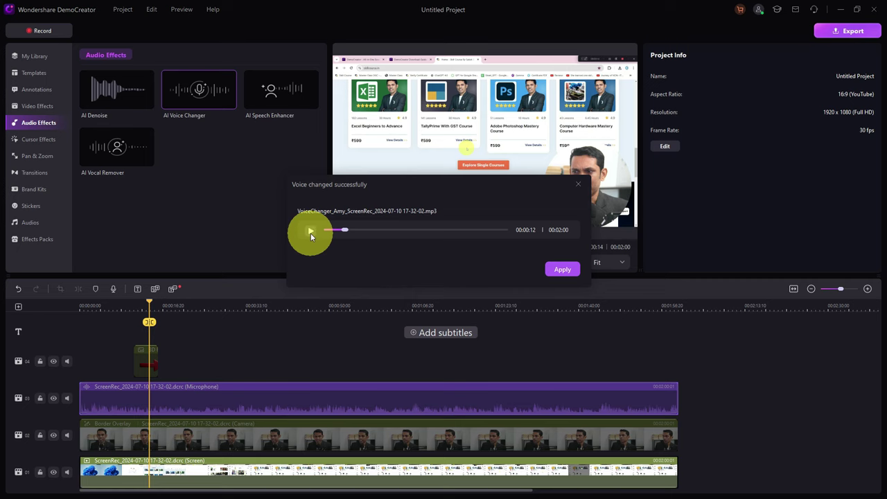
left_click(563, 270)
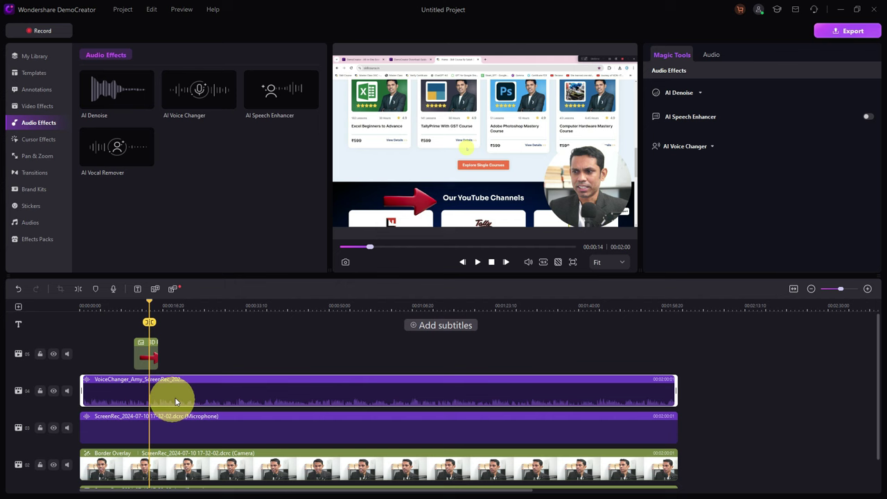
- Preview the changed voice from about 00:03 and stop the playback
left_click_drag(151, 303, 99, 309)
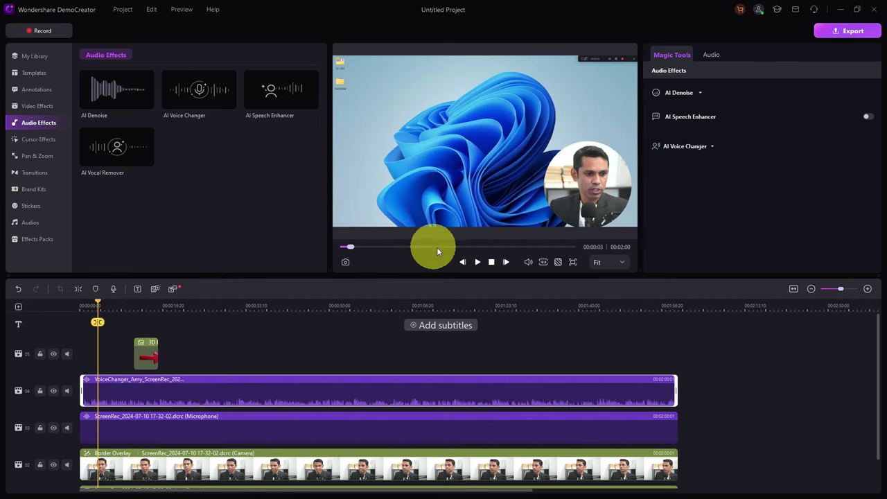
left_click(478, 262)
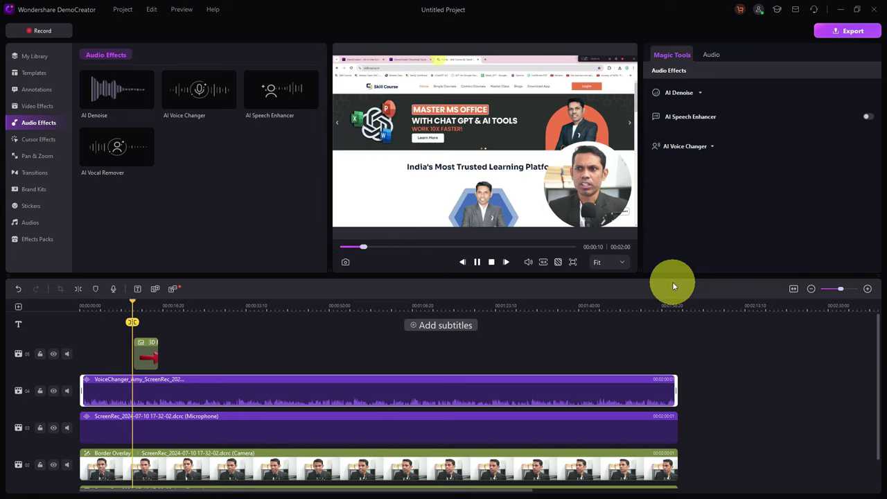
left_click(491, 262)
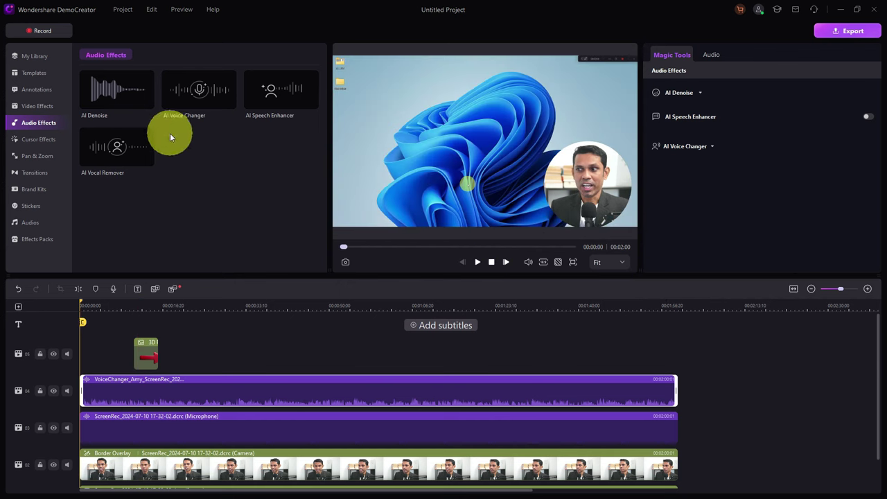
- Check the cursor effects, open the Pan & Zoom effects and dismiss their introduction
left_click(37, 141)
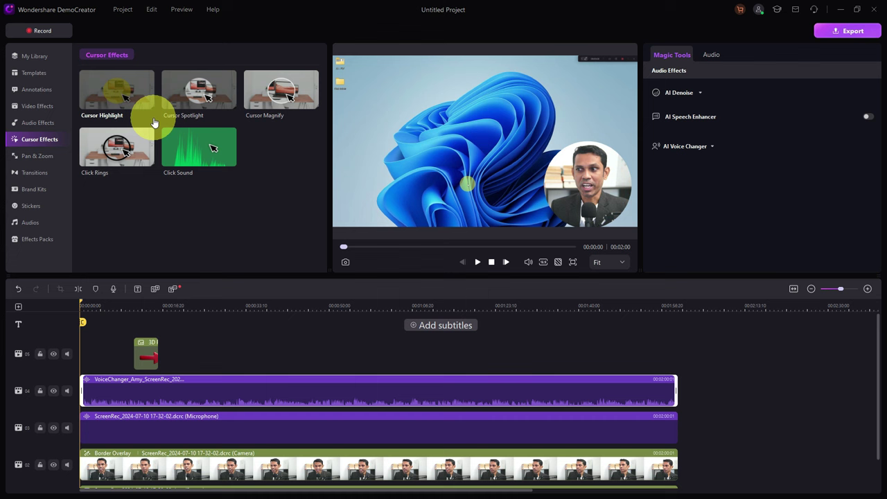
left_click(37, 156)
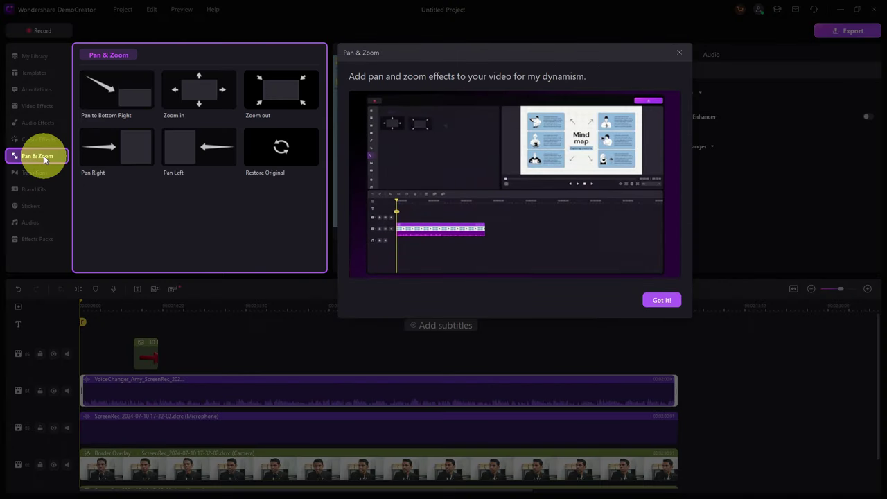
left_click(662, 300)
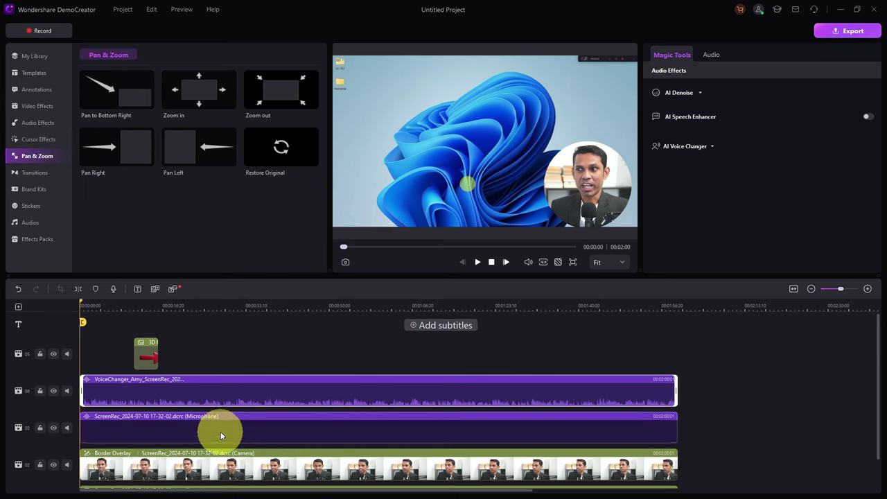
scroll(218, 431, "down", 1)
left_click_drag(115, 106, 139, 95)
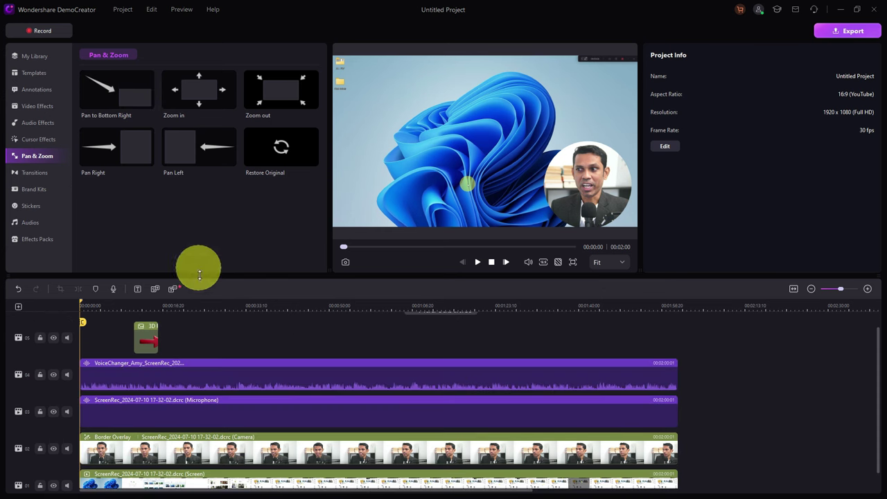
- Split the screen recording clip at about 00:51
left_click(228, 309)
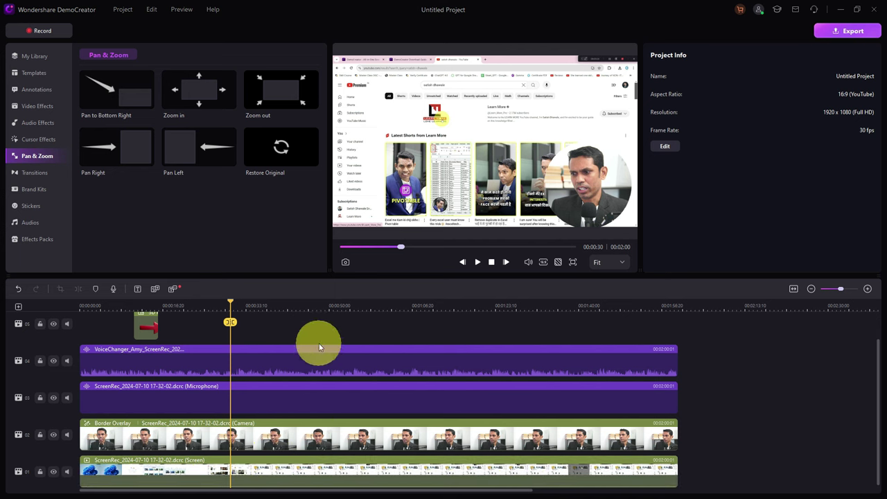
left_click(334, 309)
left_click(367, 476)
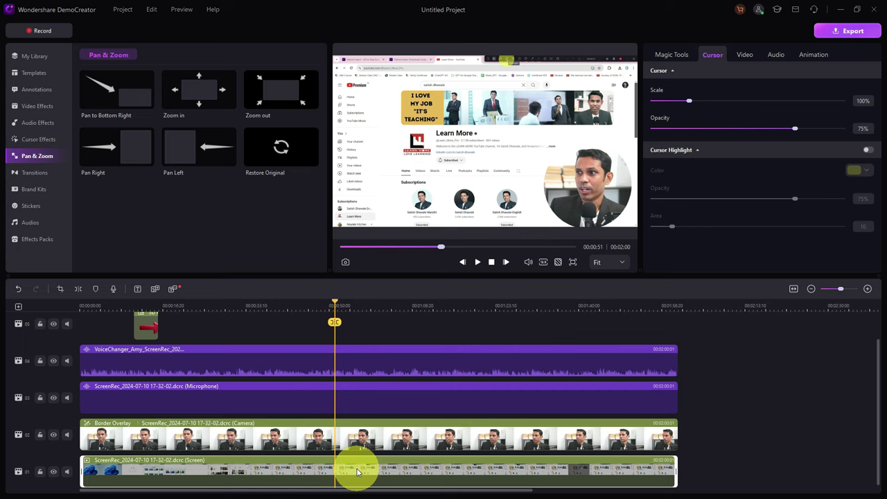
right_click(340, 475)
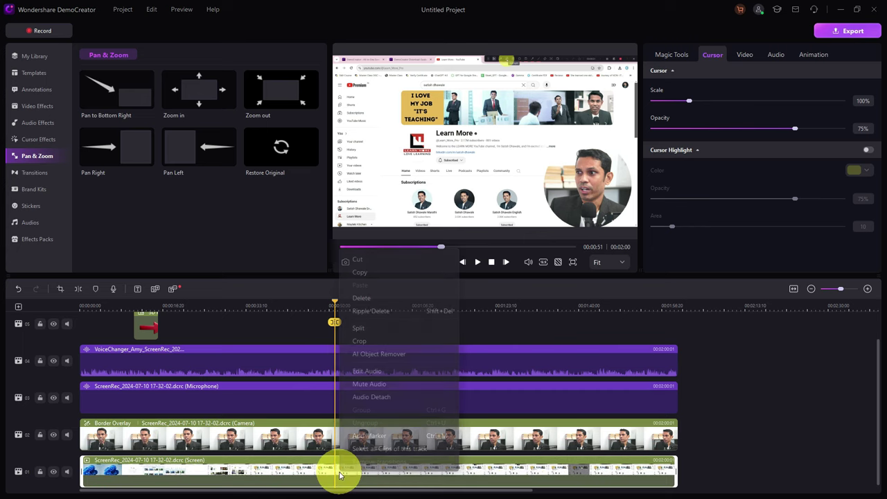
left_click(366, 327)
- Split the second part of the screen clip at about 01:11
left_click(389, 305)
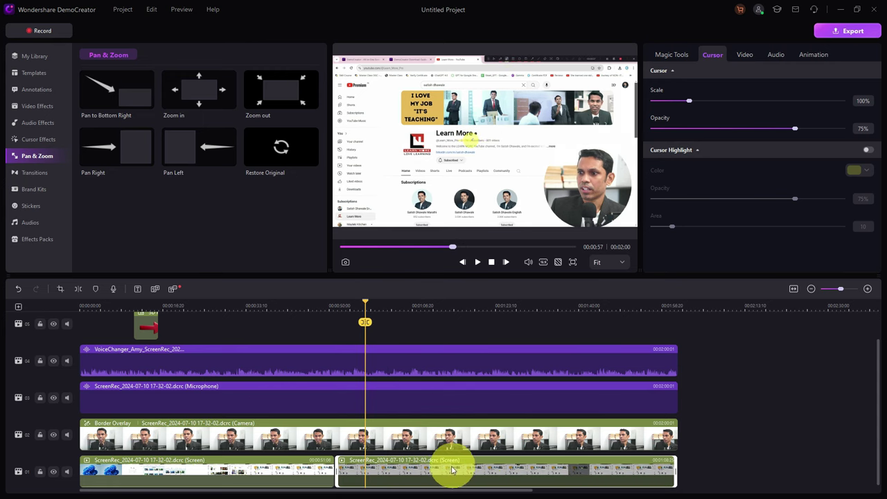
left_click(435, 304)
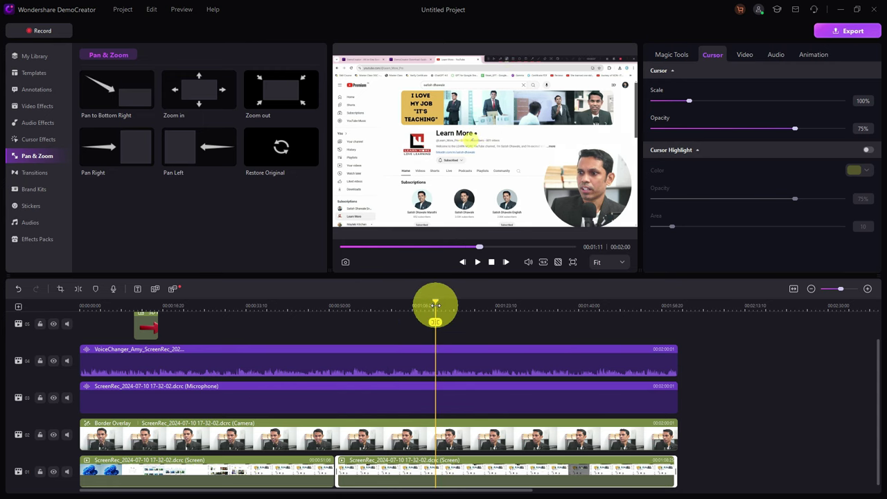
right_click(454, 470)
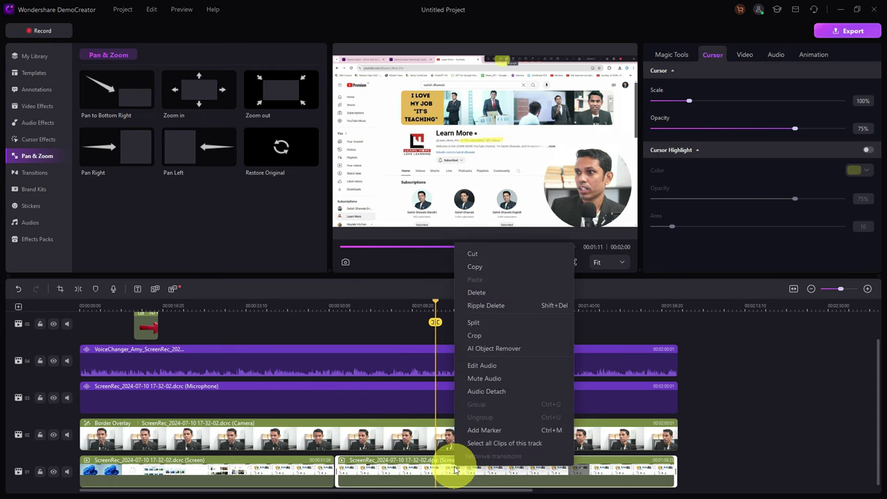
left_click(485, 323)
- Add the Zoom in effect to the middle screen segment at about 01:00 and preview it from the segment's start
left_click(407, 471)
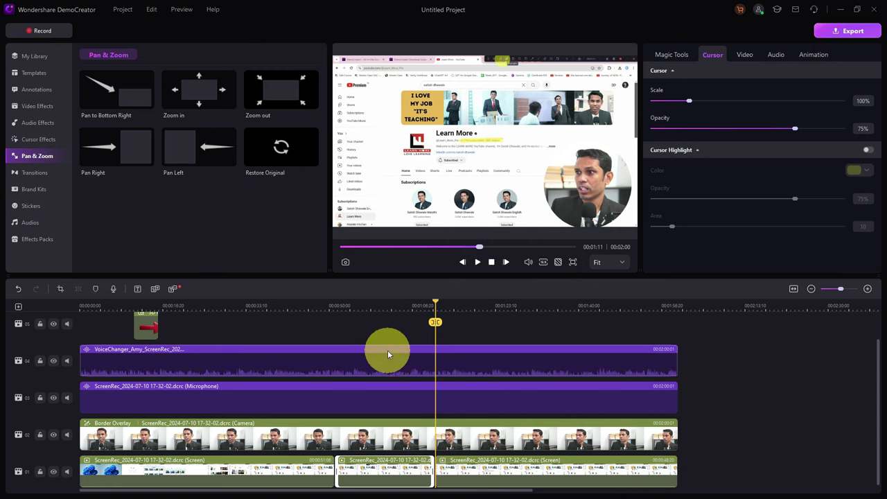
left_click(377, 305)
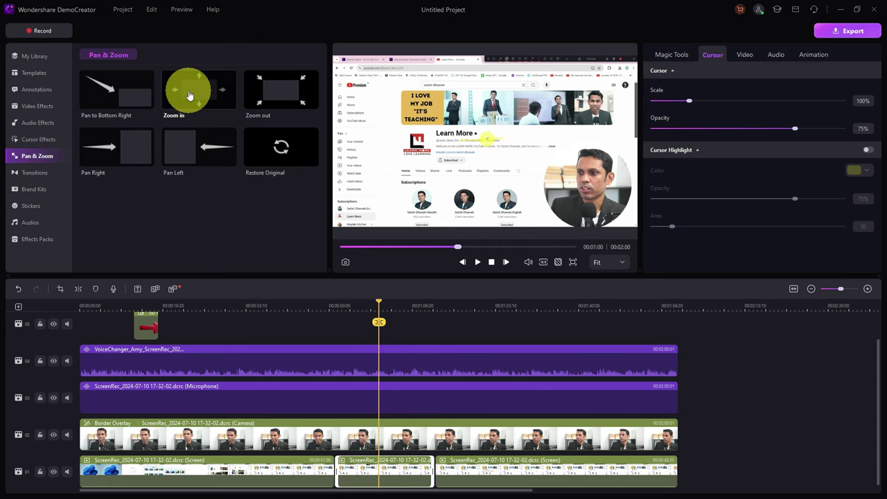
left_click_drag(208, 97, 376, 474)
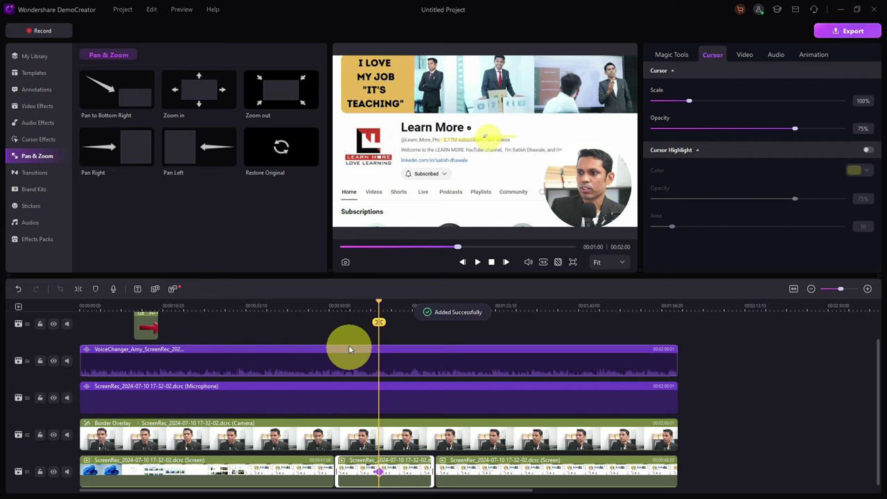
left_click(337, 306)
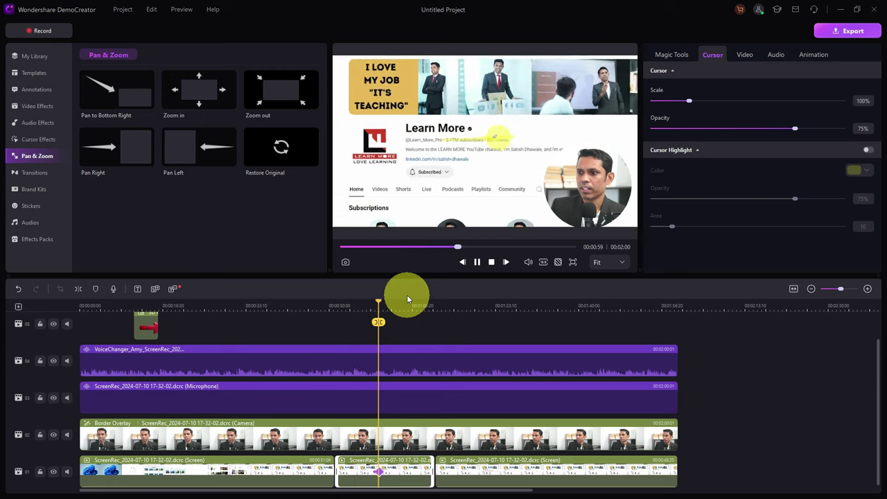
key("space")
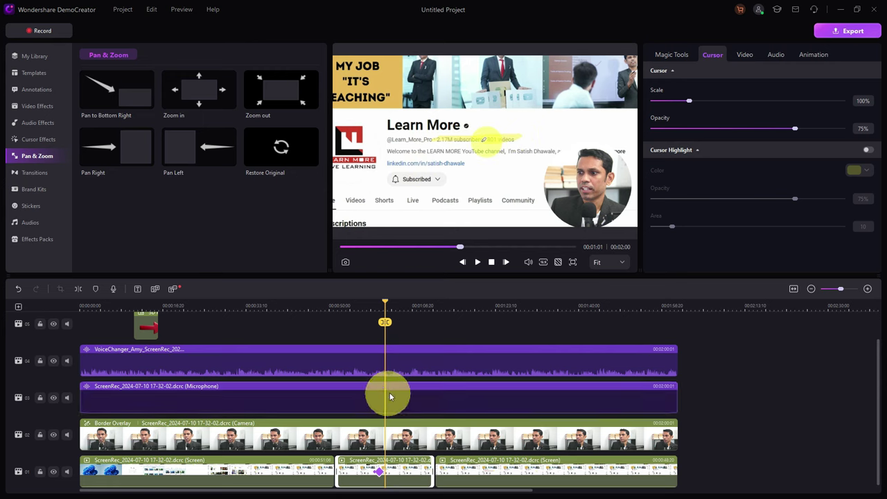
- Lengthen the zoom animation on the middle screen segment to run from about 00:56 to 01:04
scroll(499, 316, "up", 2)
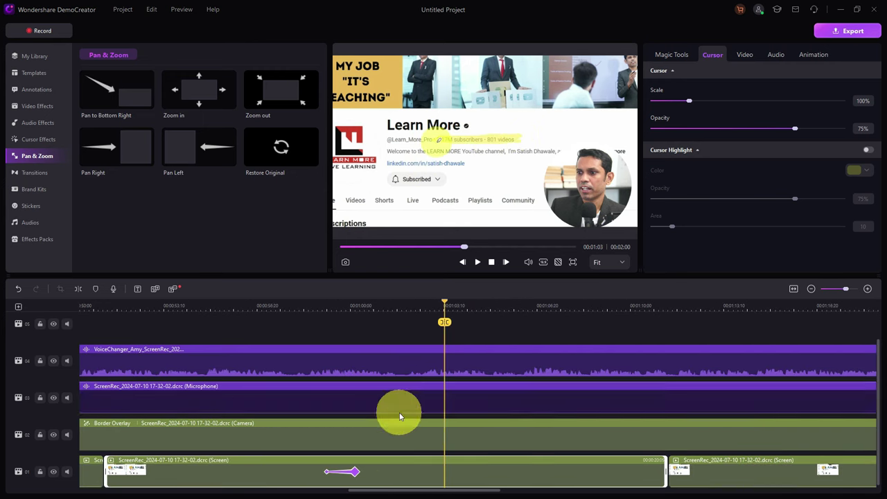
left_click_drag(333, 471, 253, 473)
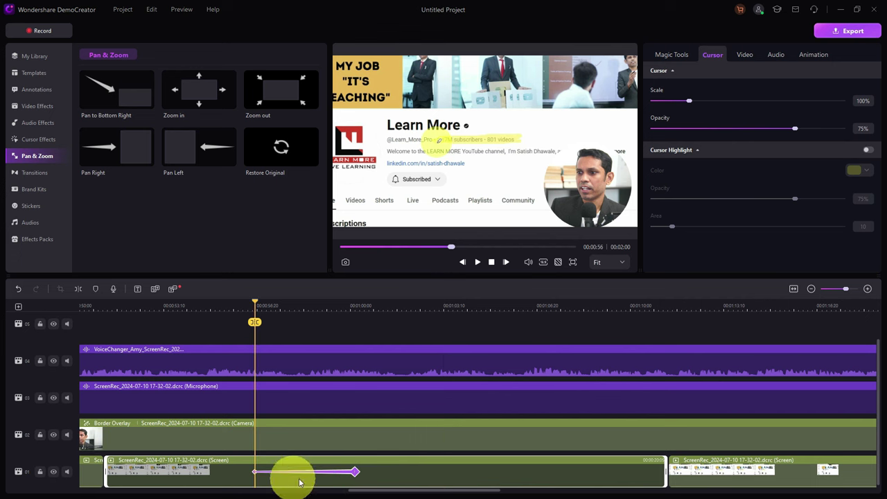
left_click_drag(356, 472, 470, 463)
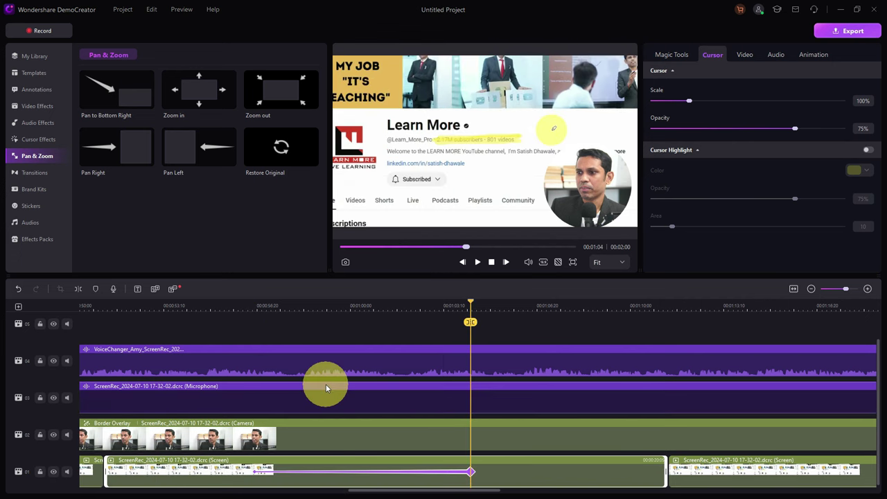
- Preview the zoom animation on the middle screen segment from about 00:55
left_click(234, 307)
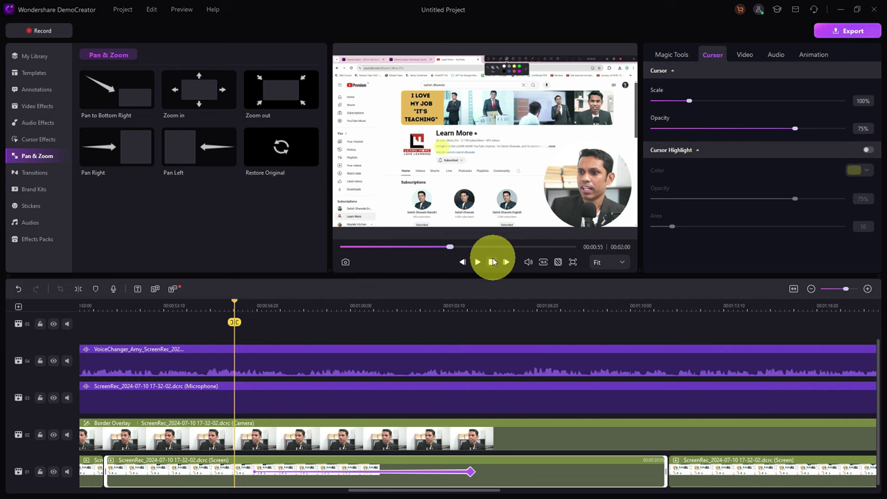
left_click(478, 264)
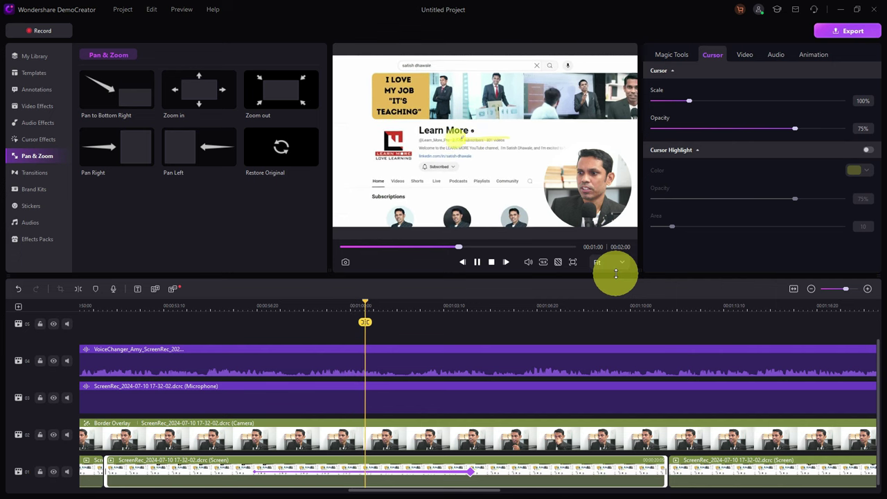
key("space")
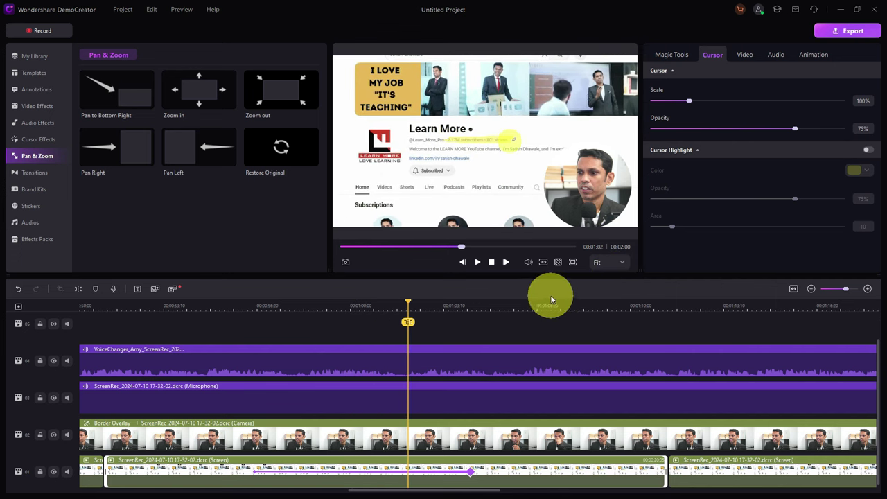
- Import podcast pb raw.mp4 into the library and place it directly after the last screen segment on track 01
scroll(548, 303, "down", 6)
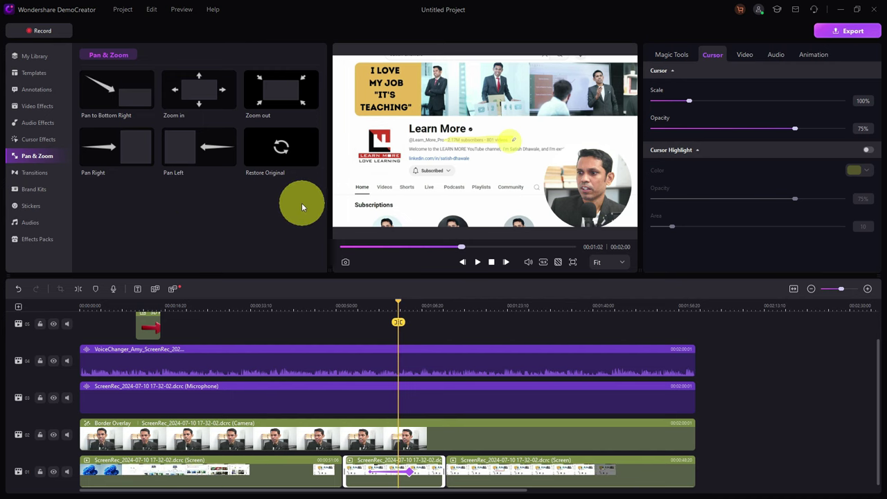
left_click(35, 172)
left_click(349, 305)
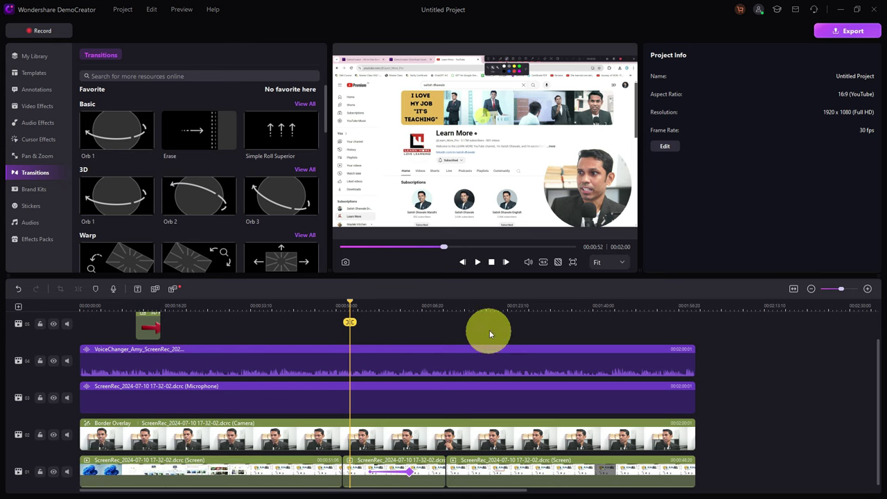
scroll(455, 300, "down", 1)
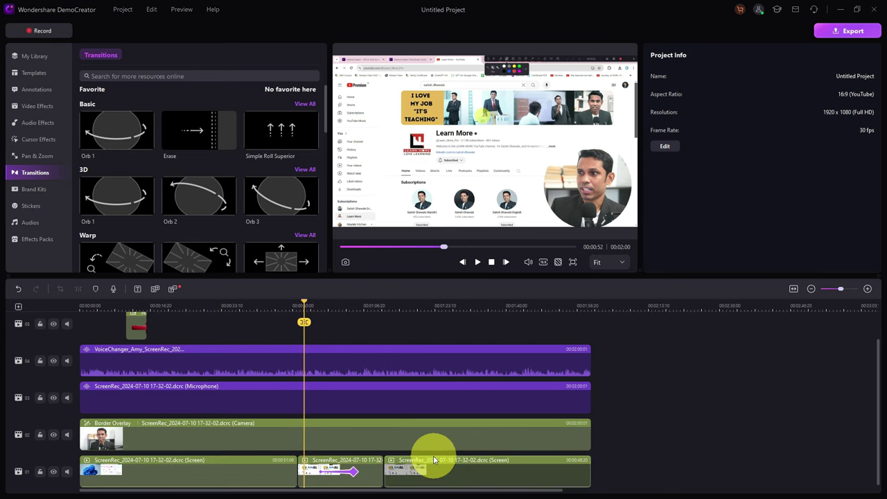
scroll(543, 307, "down", 1)
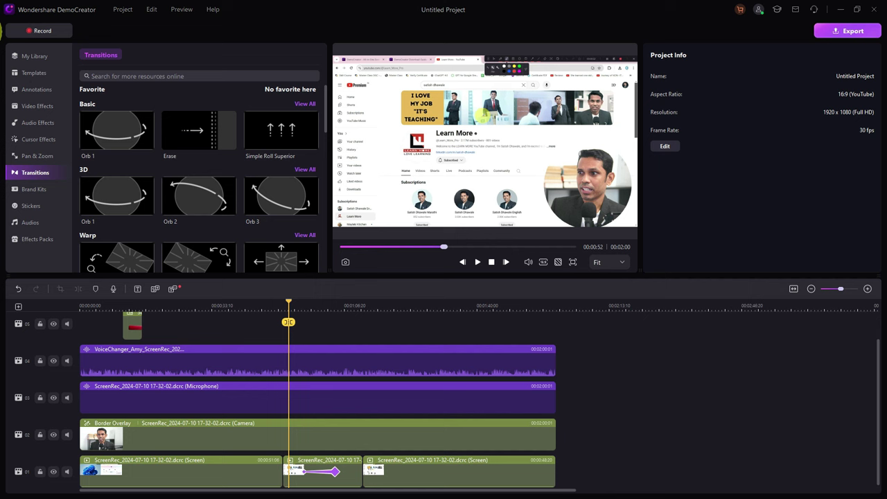
left_click(34, 57)
double_click(140, 166)
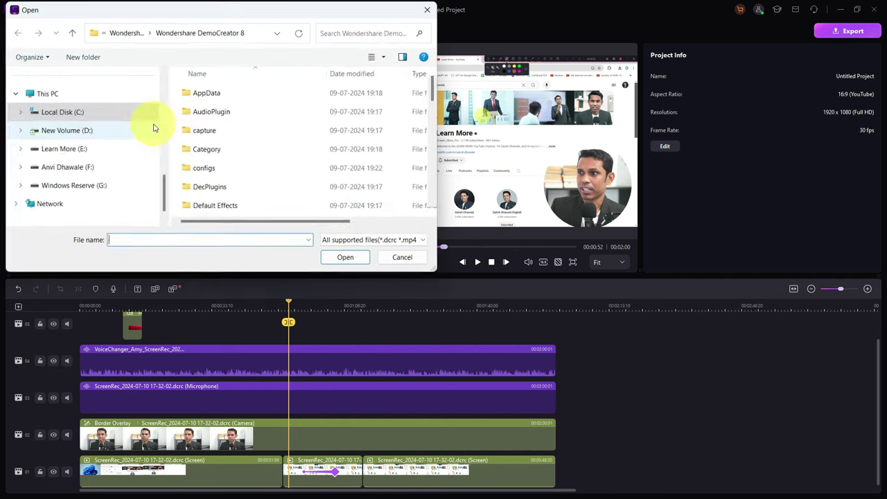
double_click(334, 116)
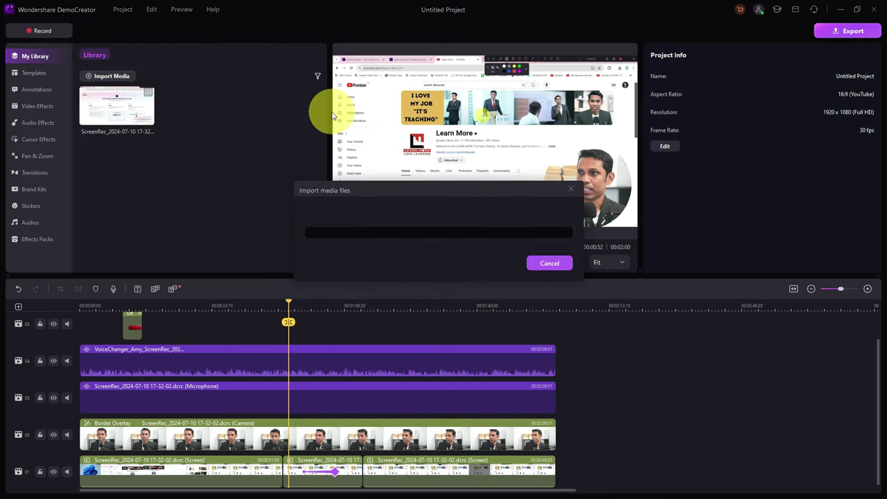
left_click_drag(200, 113, 563, 470)
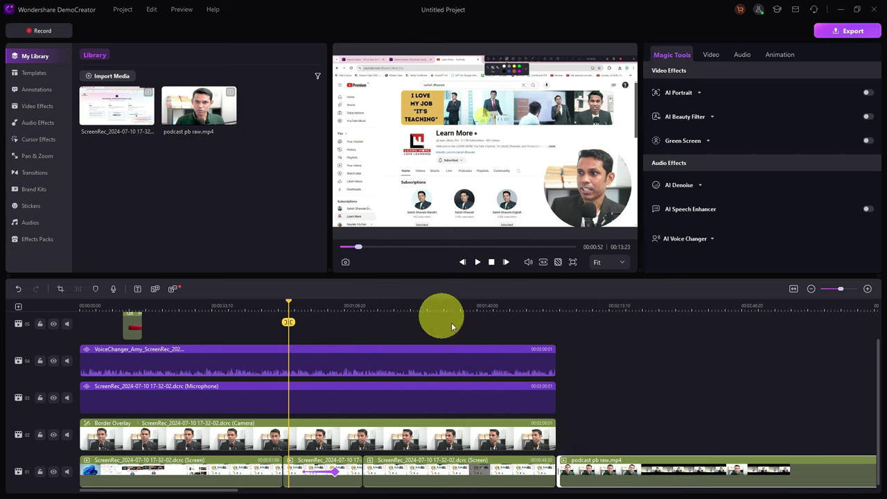
- Add the Simple Roll Superior transition at the junction between the last screen segment and the podcast clip
left_click(557, 313)
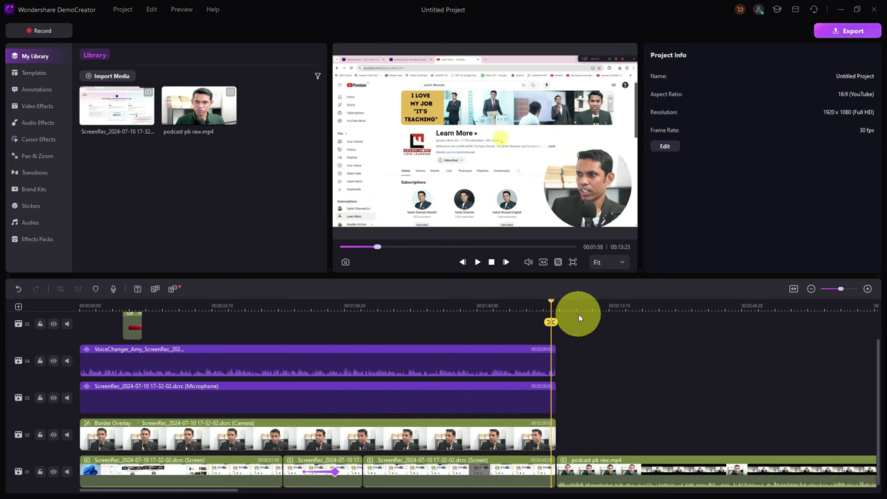
scroll(659, 312, "up", 2)
left_click(644, 310)
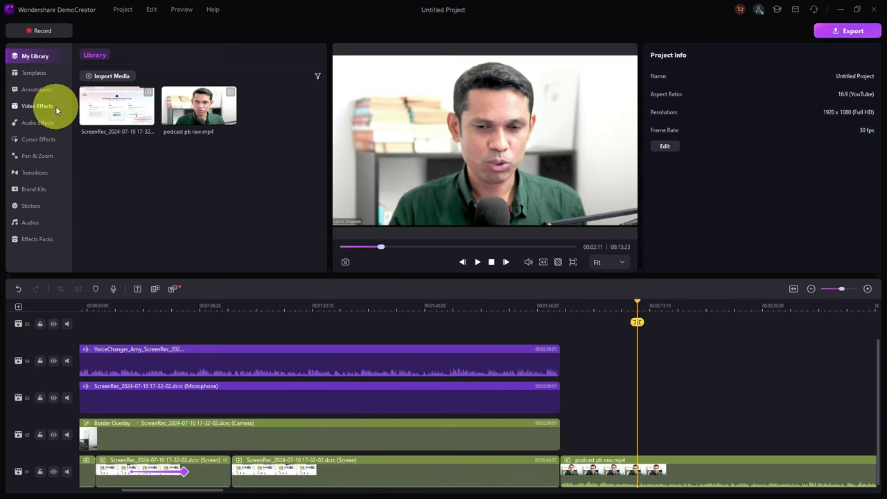
left_click(36, 172)
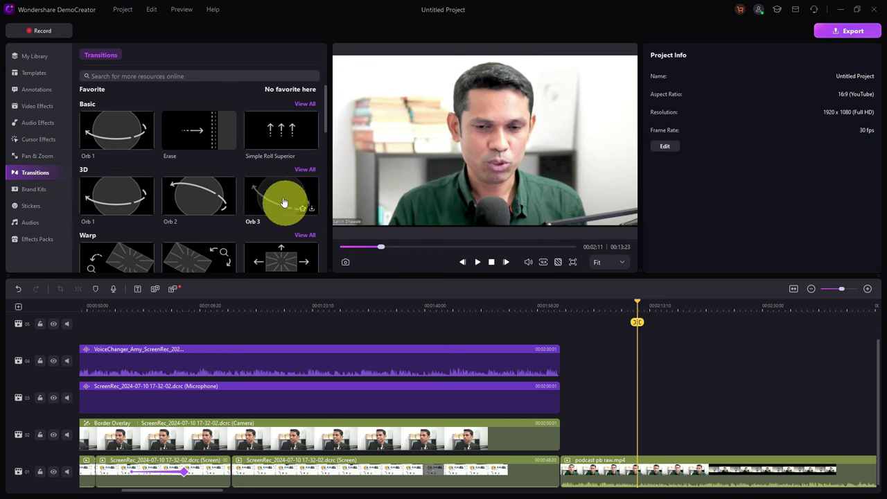
left_click_drag(269, 133, 560, 460)
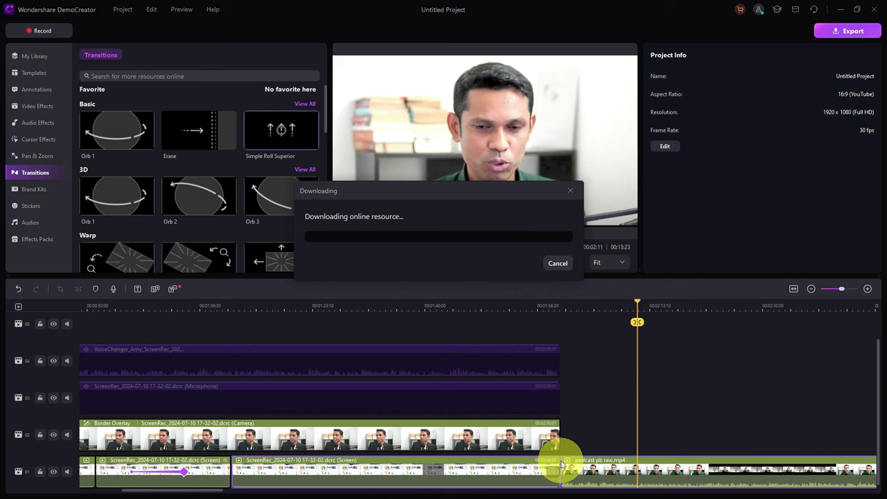
left_click(544, 306)
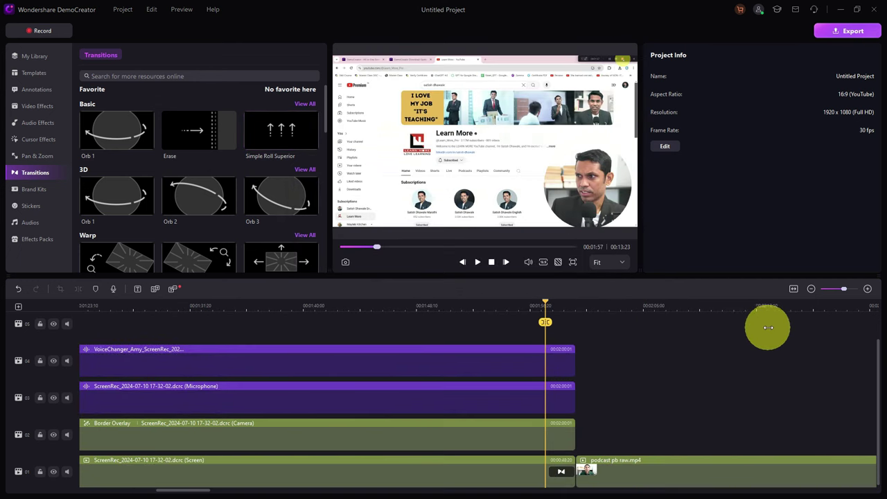
left_click(575, 471)
scroll(582, 477, "up", 2)
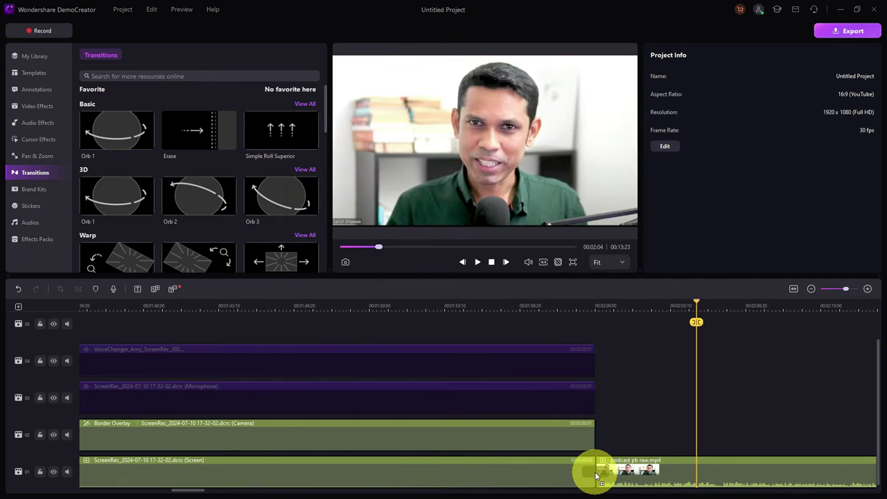
- Preview the transition into the podcast clip twice, starting from about 01:58
left_click(569, 308)
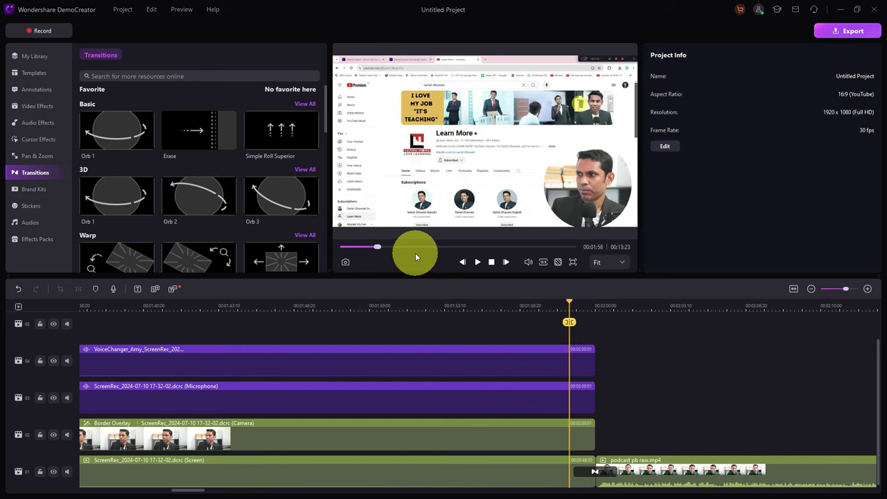
left_click(477, 263)
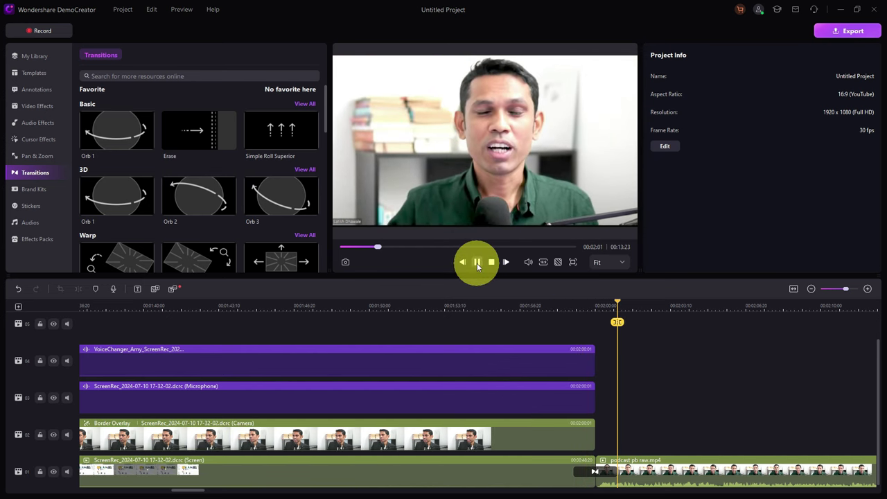
left_click(478, 262)
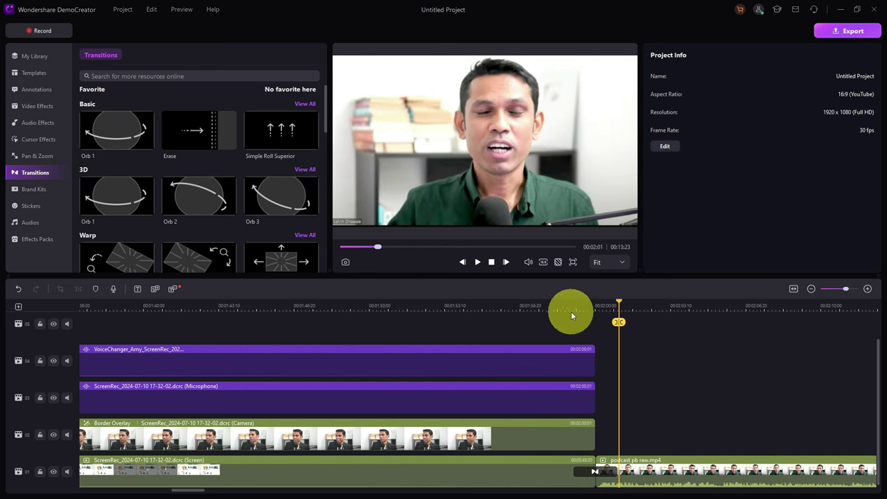
left_click(566, 308)
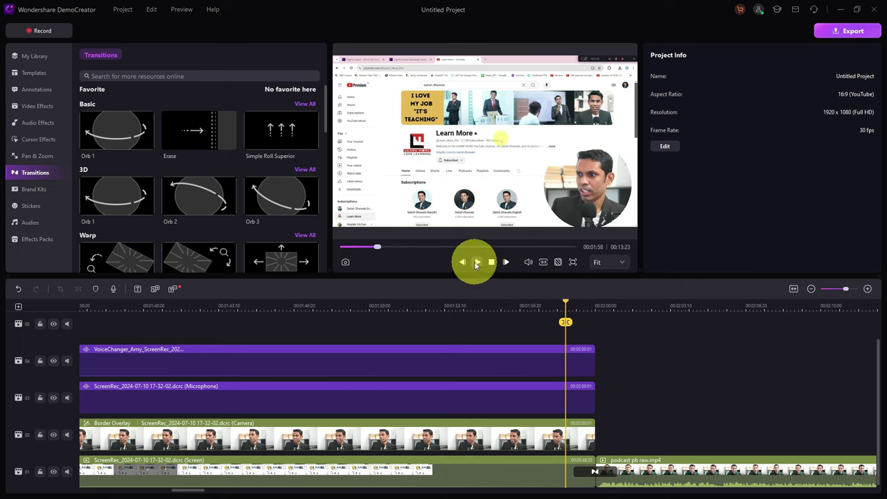
left_click(477, 263)
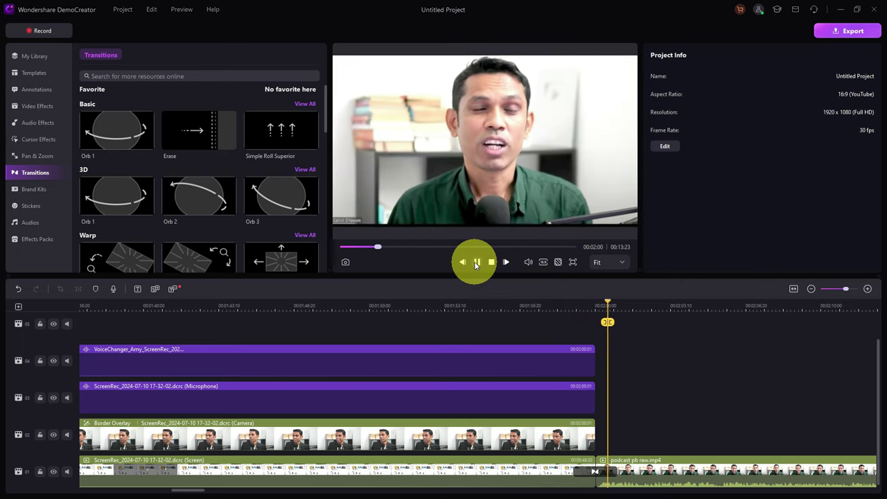
left_click(477, 263)
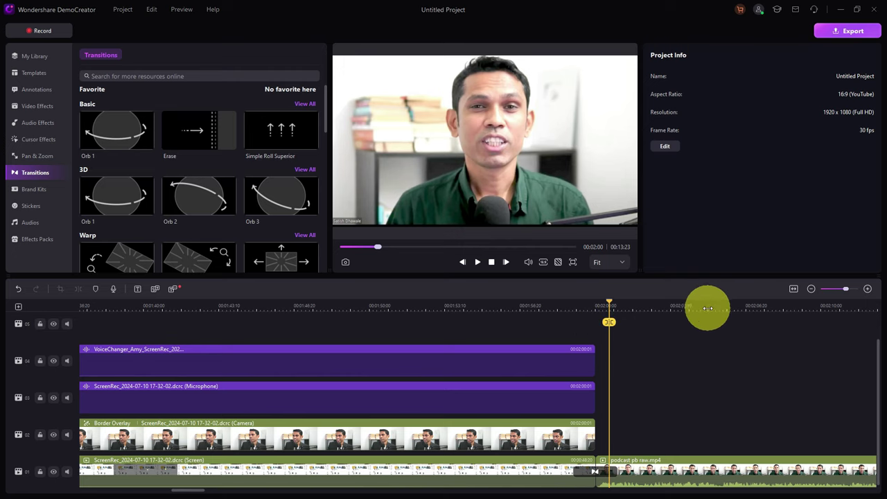
left_click_drag(707, 309, 673, 313)
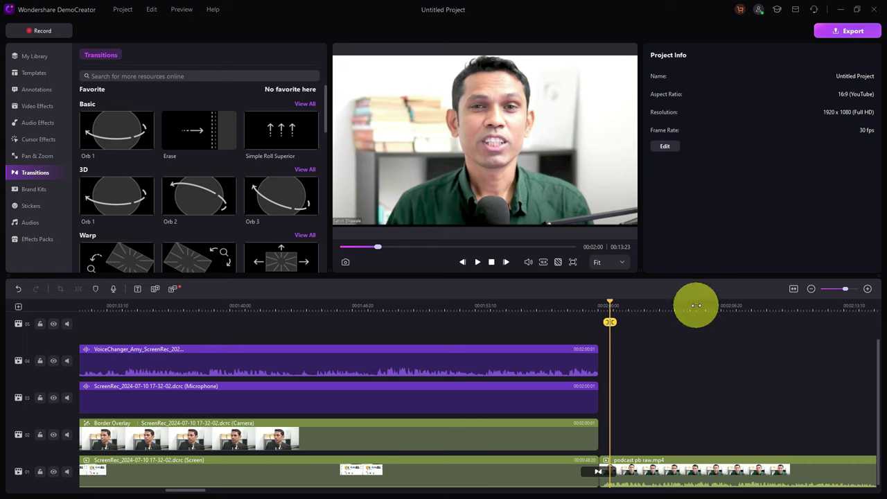
left_click_drag(696, 306, 672, 307)
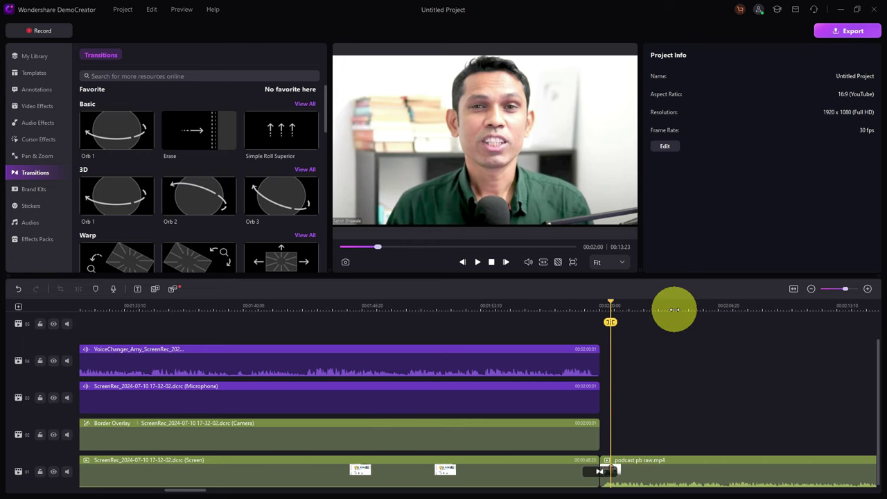
left_click(36, 62)
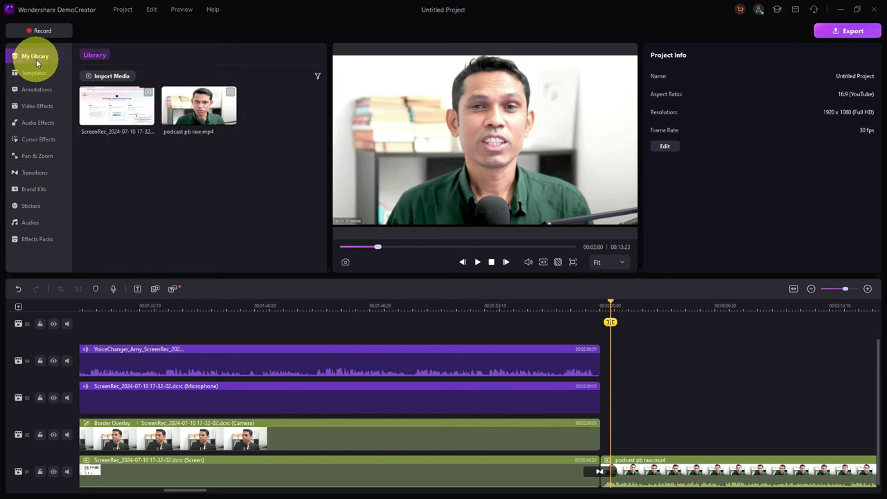
left_click(34, 73)
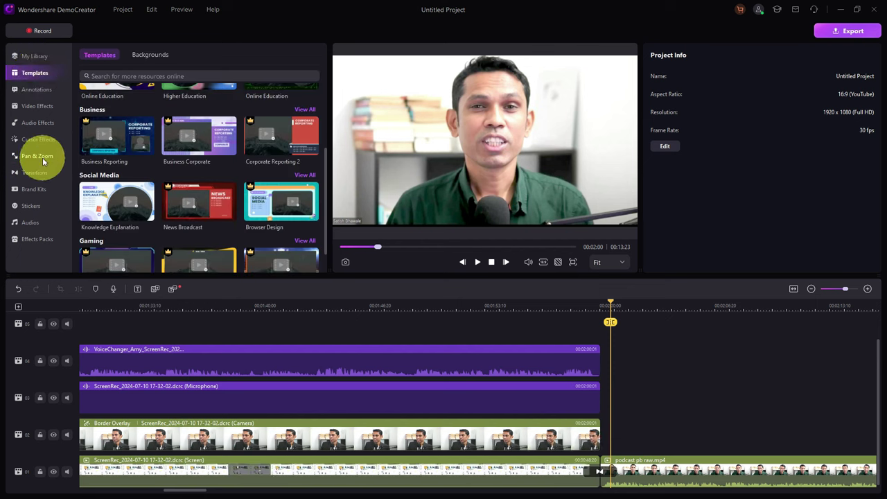
- Review the export formats, try the High quality preset for the MP4 output, and close the export settings without exporting
left_click(849, 33)
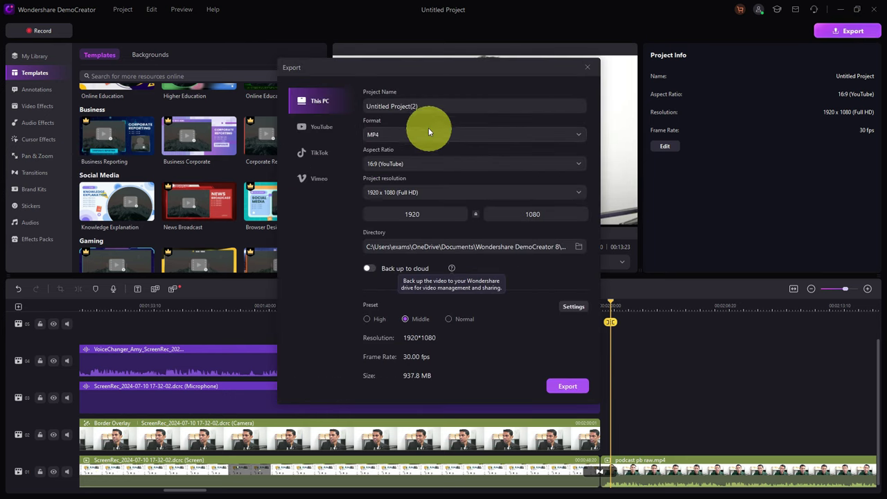
left_click(388, 134)
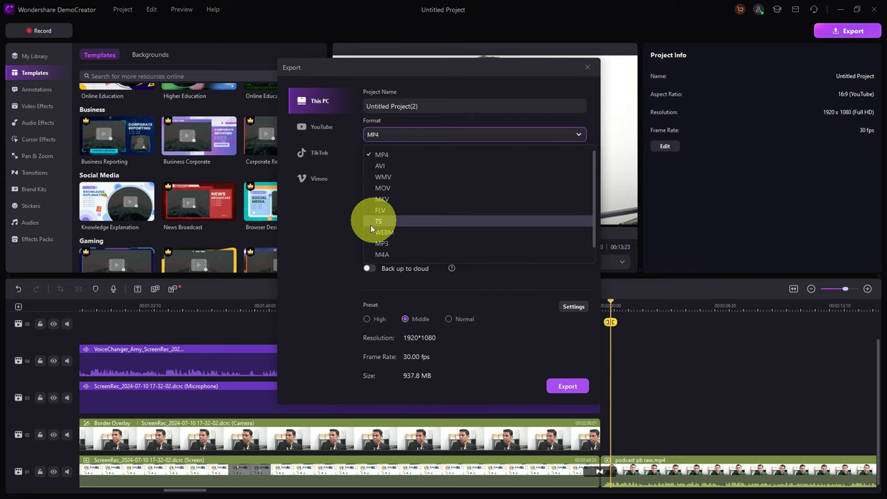
left_click(331, 231)
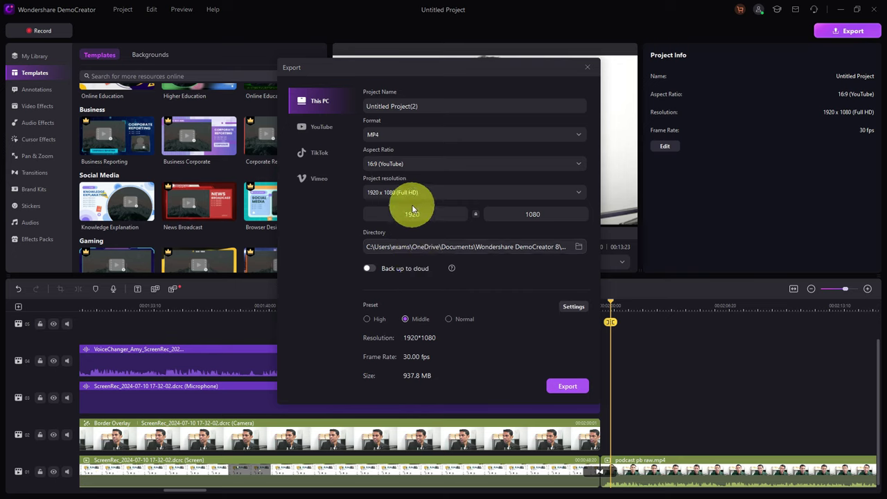
left_click(451, 320)
left_click(376, 320)
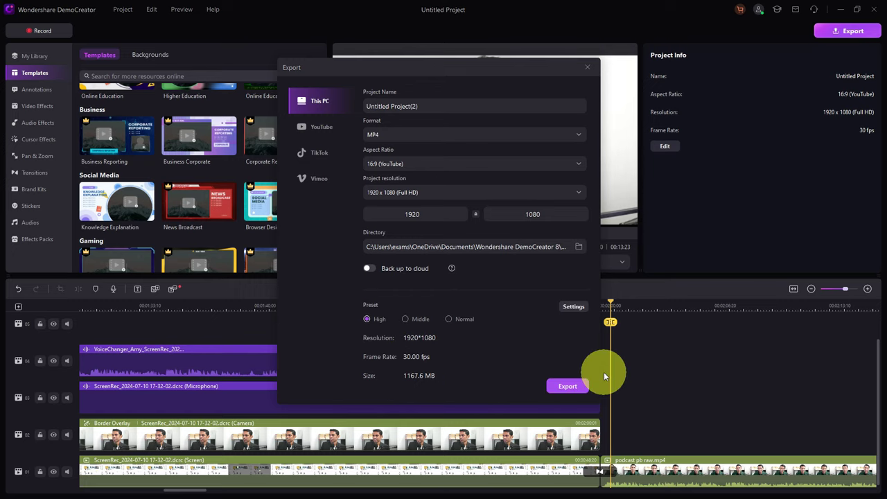
left_click(588, 67)
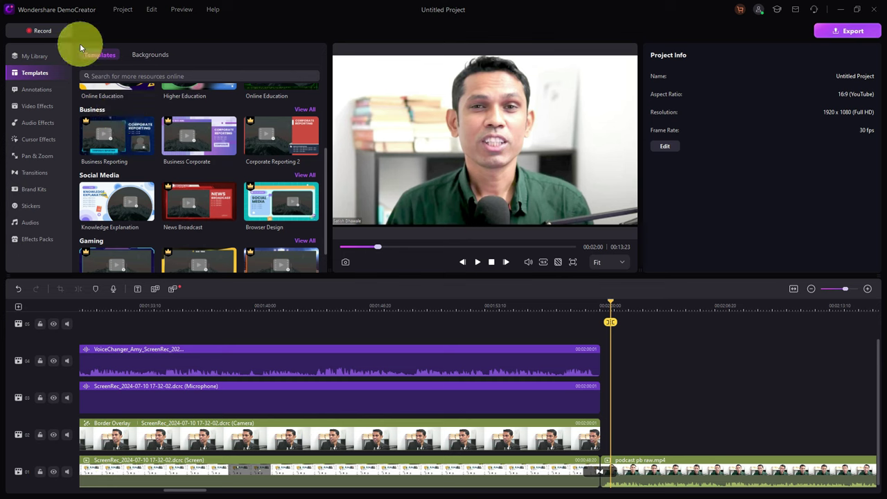
- Open the screen recorder and enlarge the circular webcam overlay to about twice its size
left_click(51, 30)
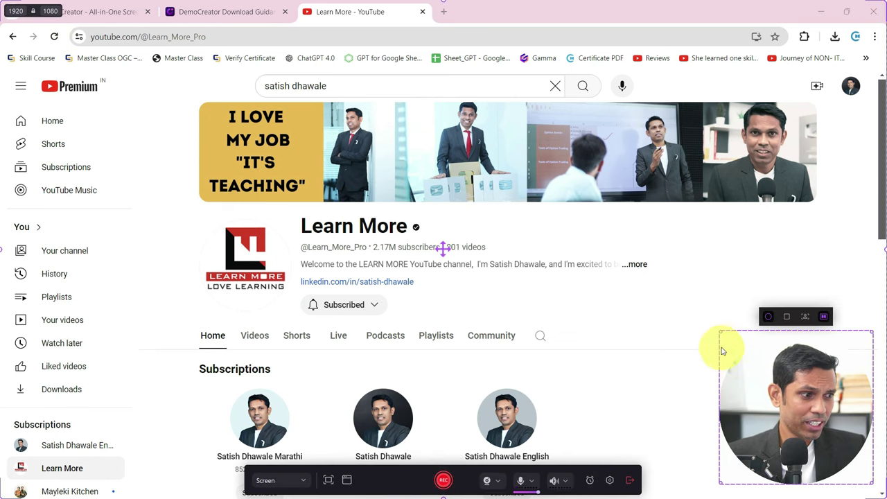
left_click_drag(720, 332, 638, 234)
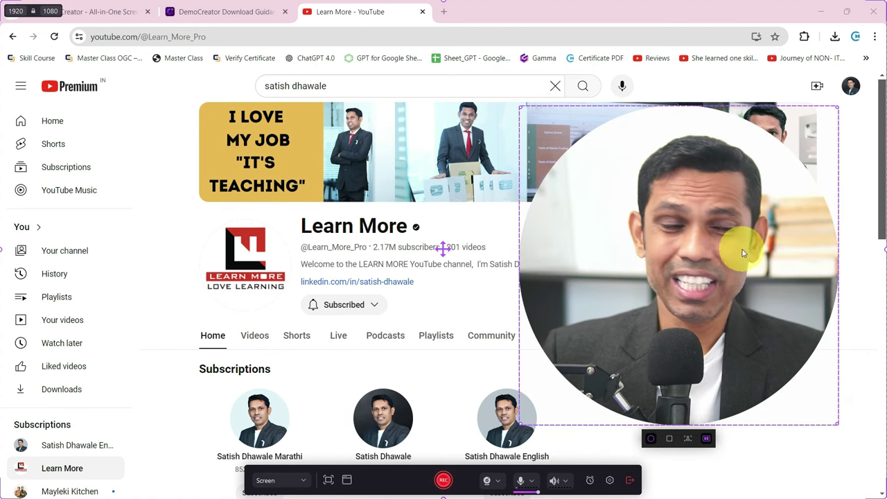